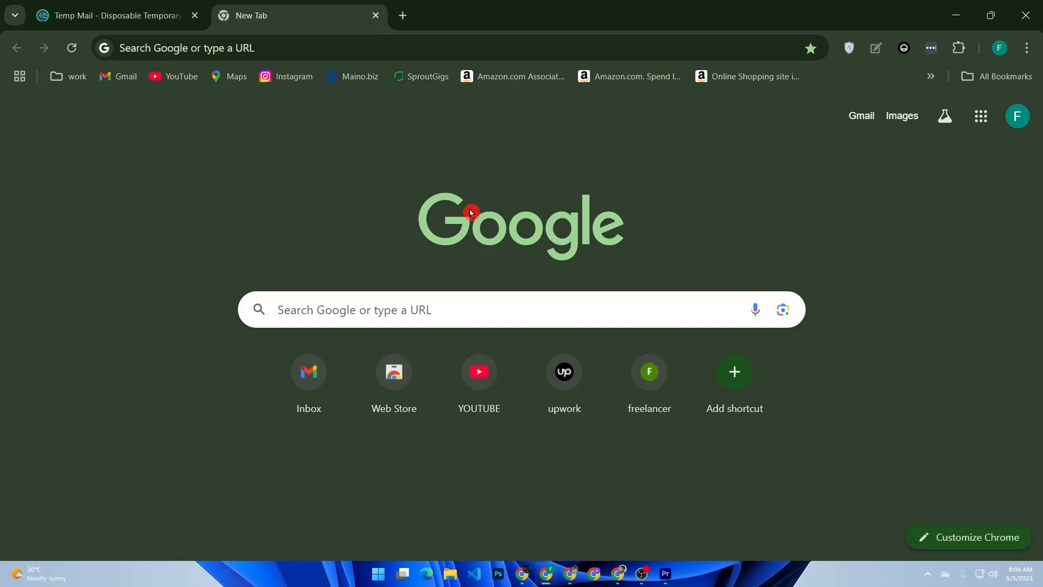
Step: Search Google for "shopify"
left_click(406, 308)
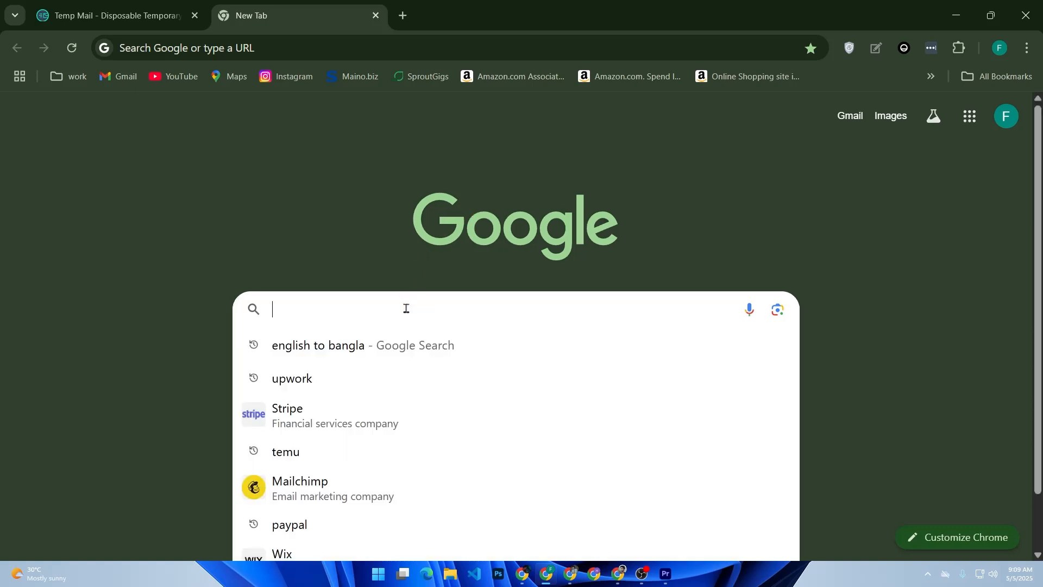
type("sh")
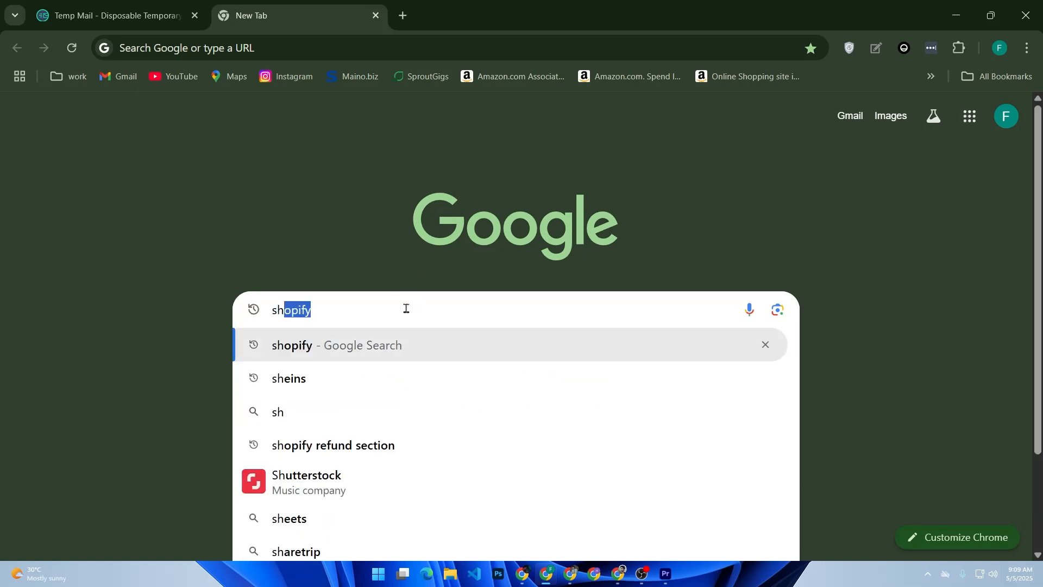
key("Return")
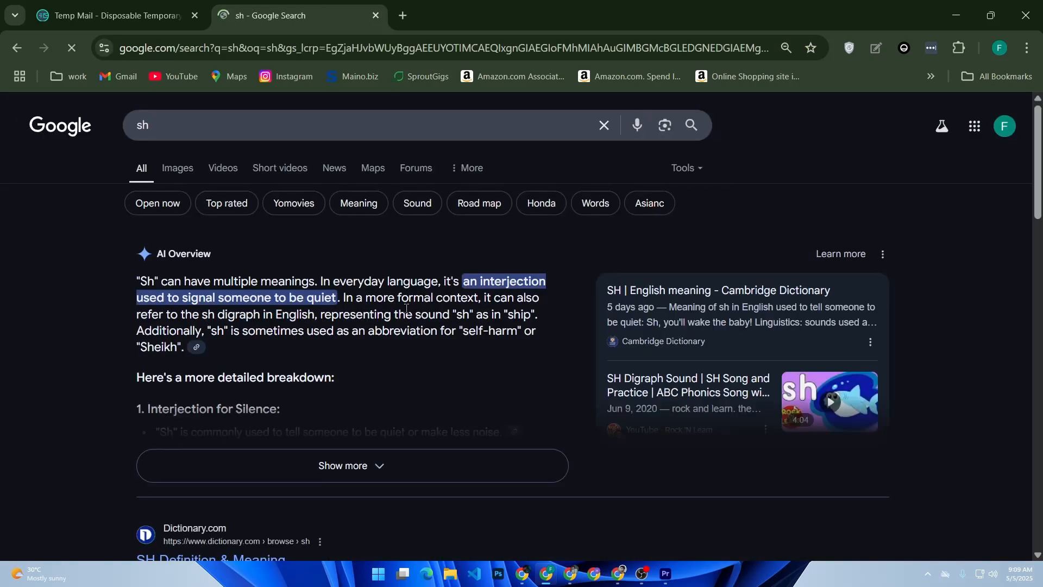
left_click(188, 139)
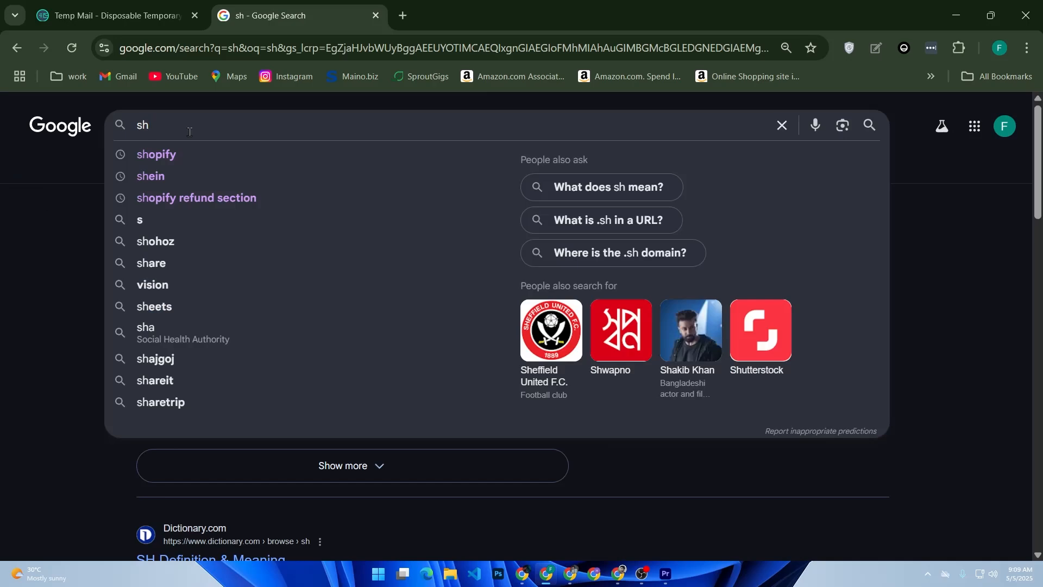
left_click(184, 155)
Step: Open the Shopify website from the search results and log in to the store admin
scroll(239, 326, "down", 10)
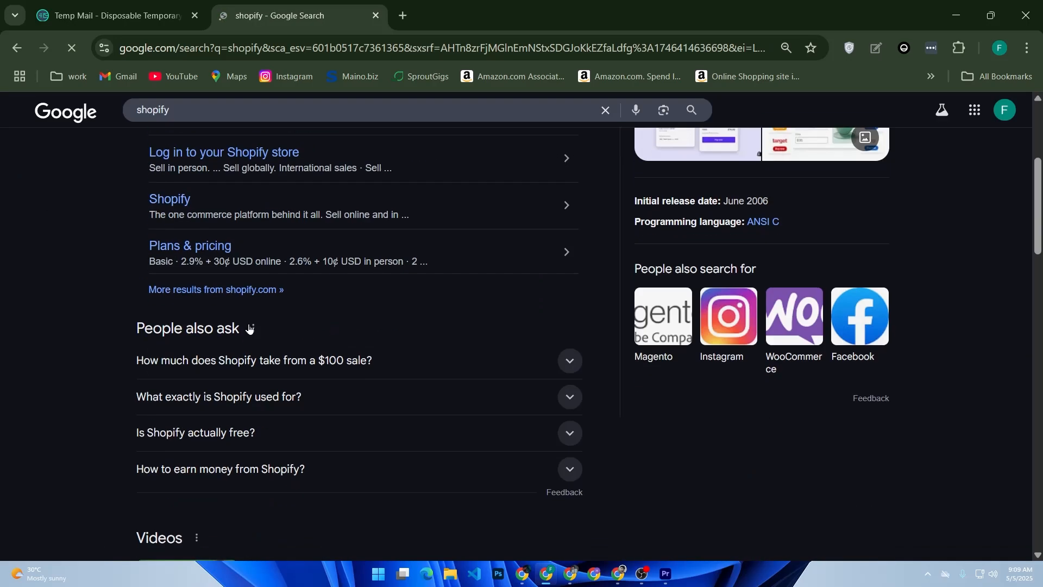
scroll(231, 304, "up", 1)
scroll(233, 298, "up", 10)
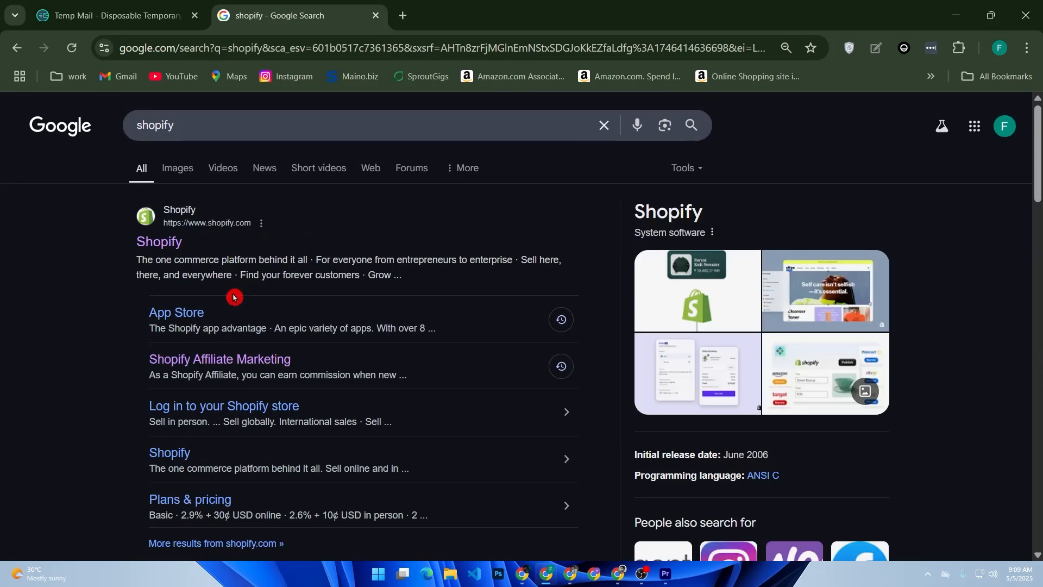
left_click(169, 239)
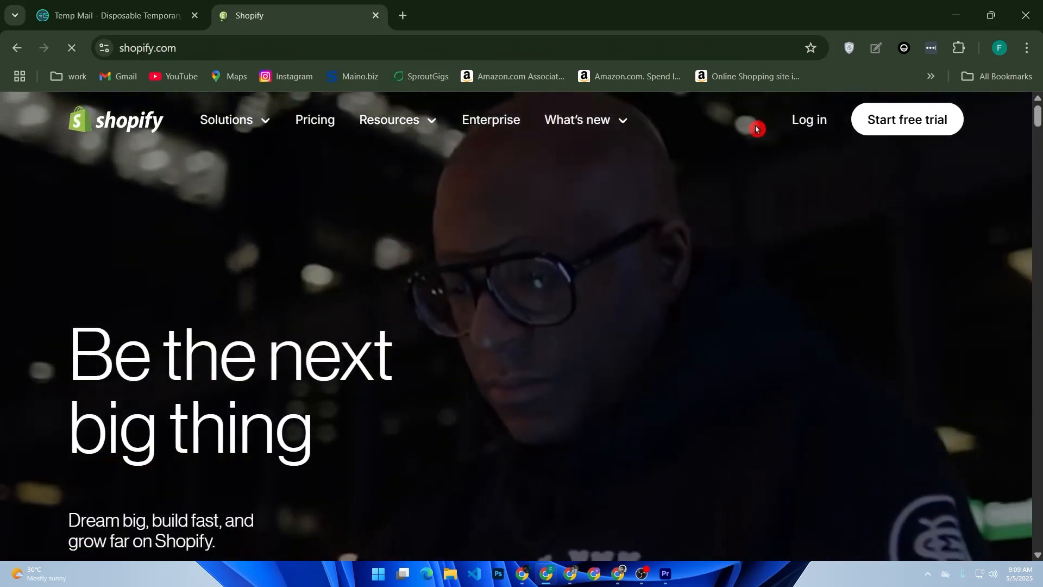
left_click(806, 123)
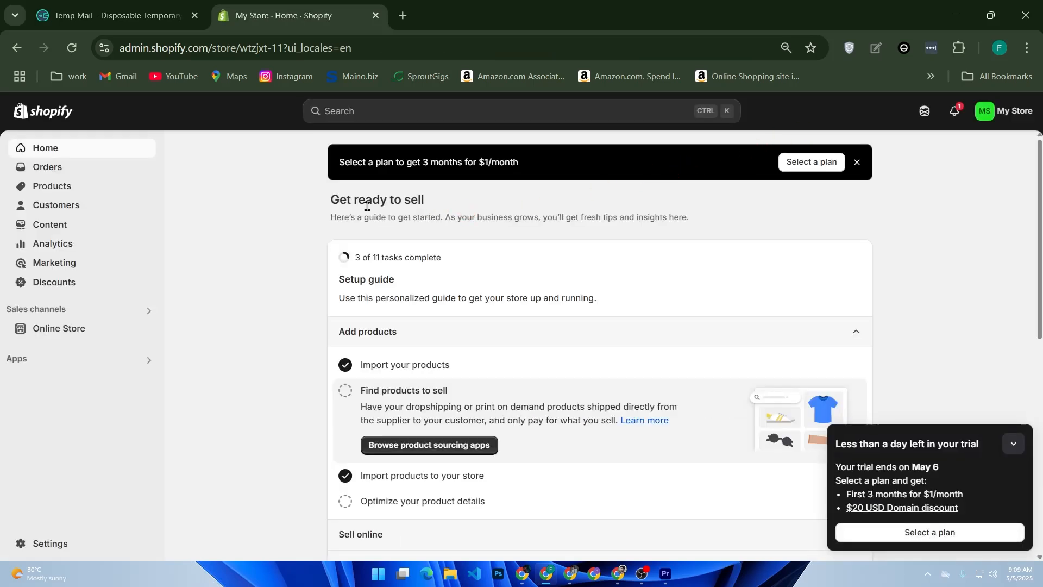
Step: Go to the store's product collections and start creating a new collection
left_click(71, 190)
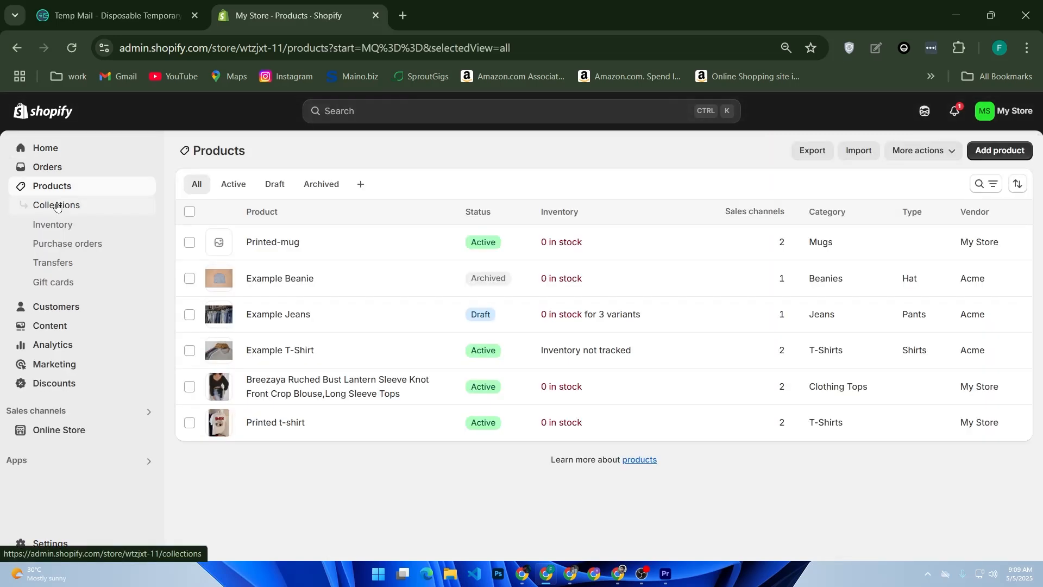
left_click(58, 205)
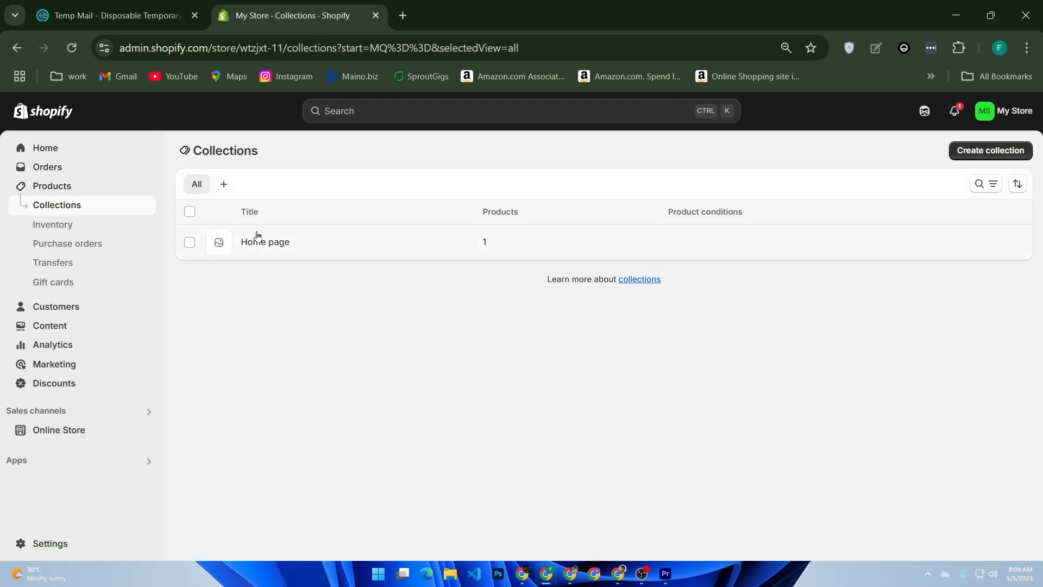
left_click(955, 153)
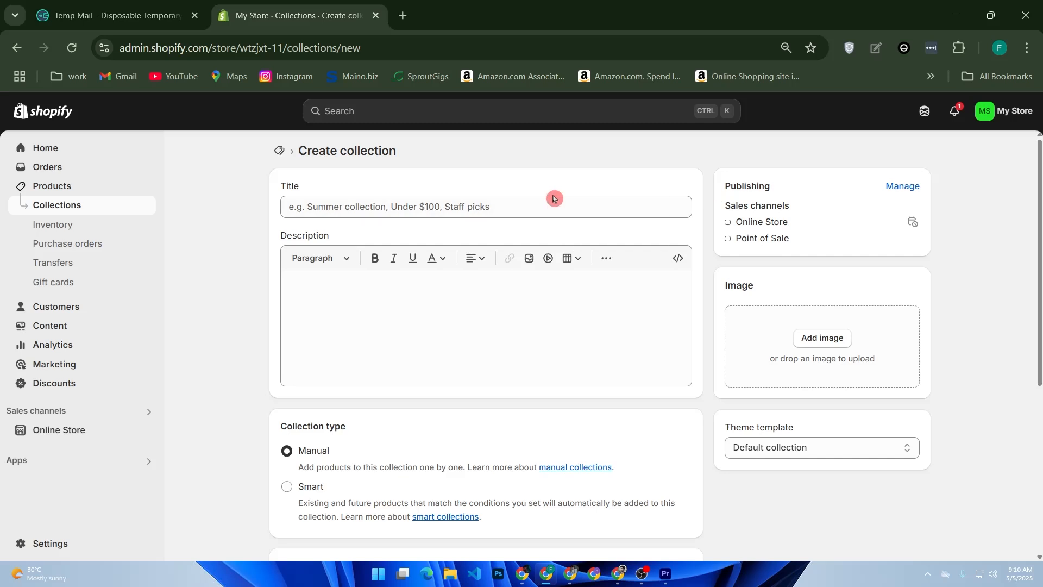
Step: Enter "summer sale" as the new collection's title
left_click(432, 207)
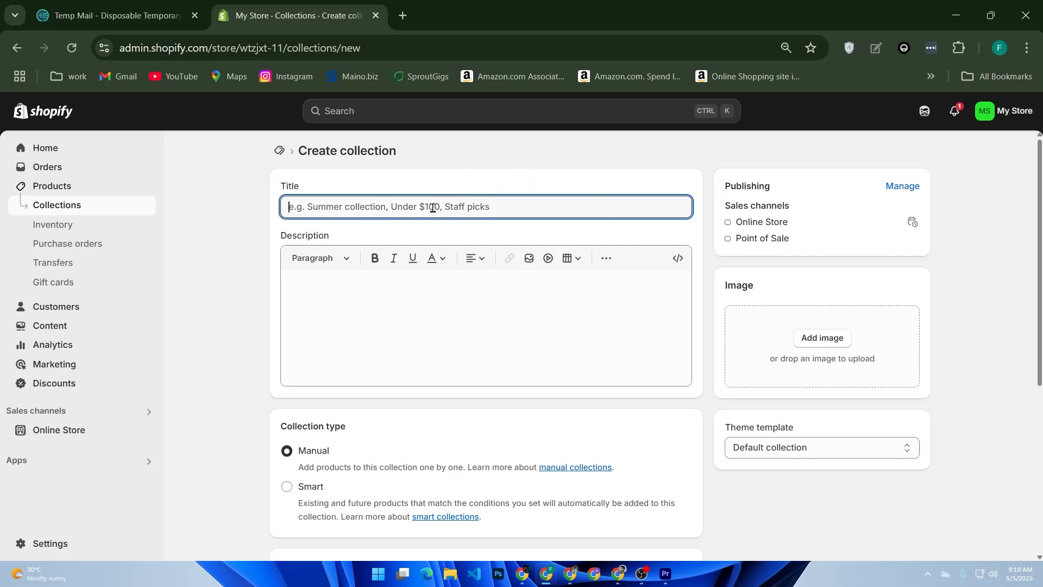
type("su")
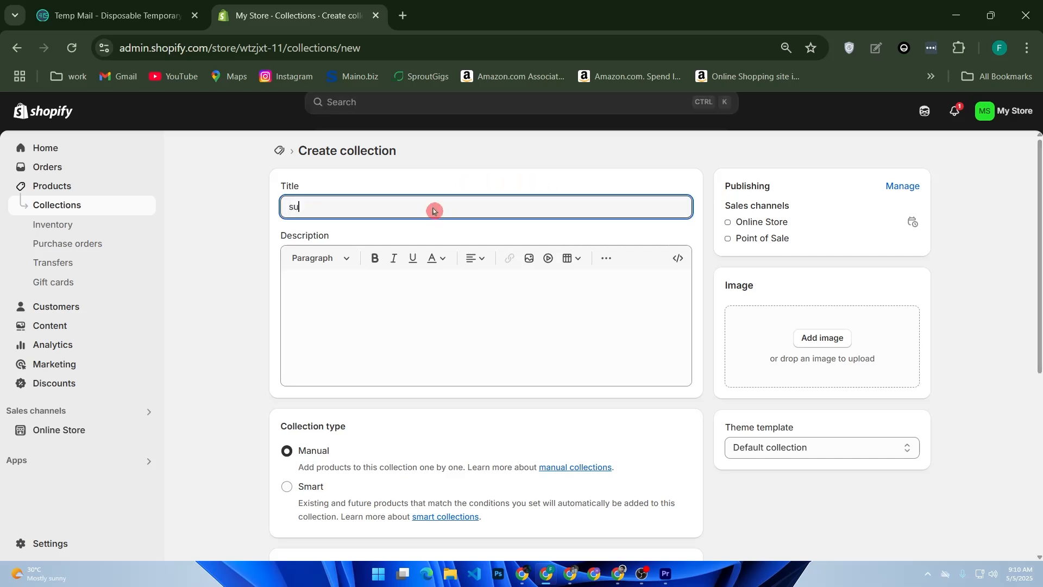
type("mmer sale")
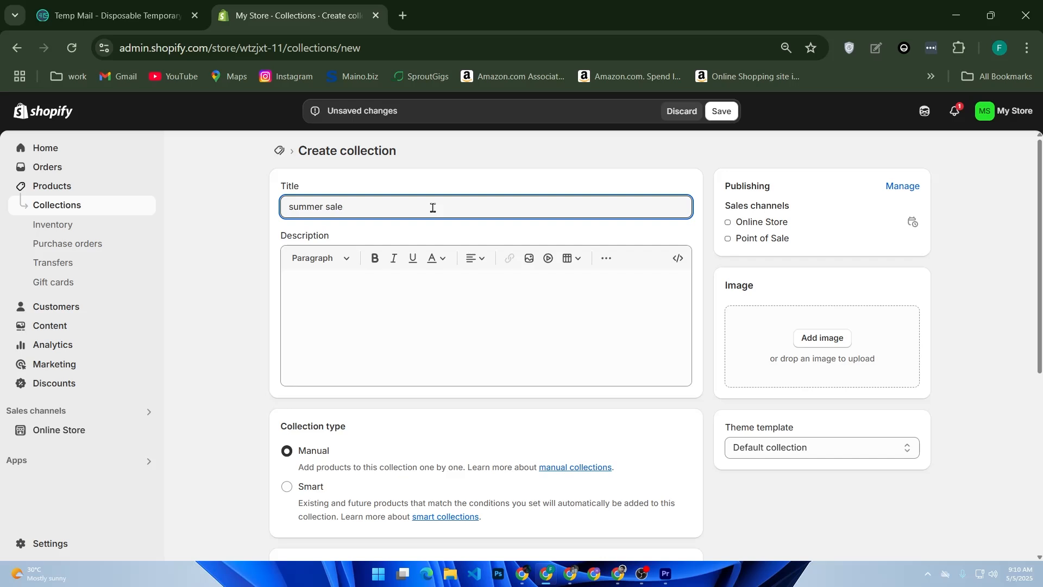
left_click(428, 320)
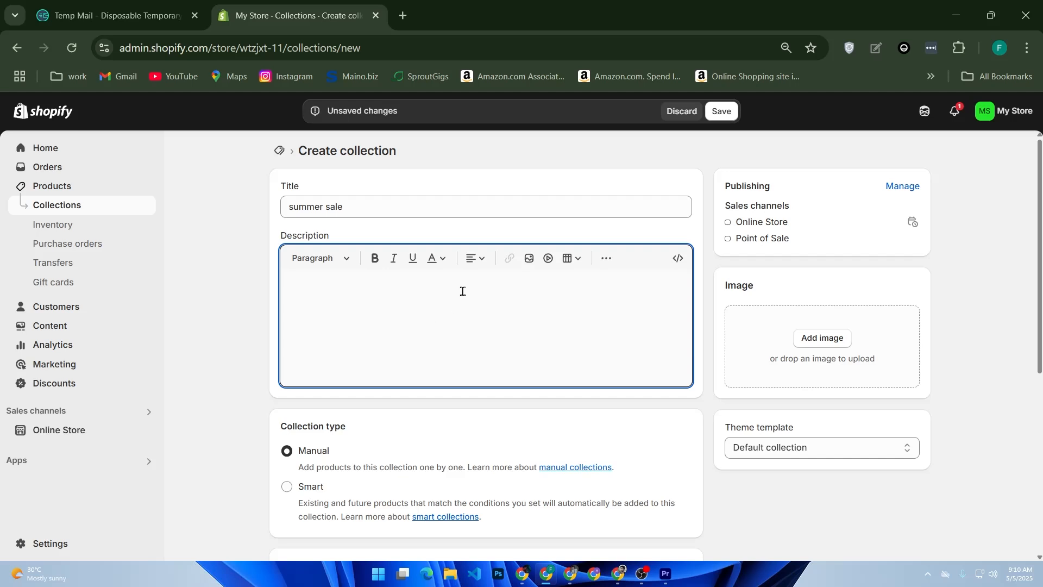
left_click(349, 265)
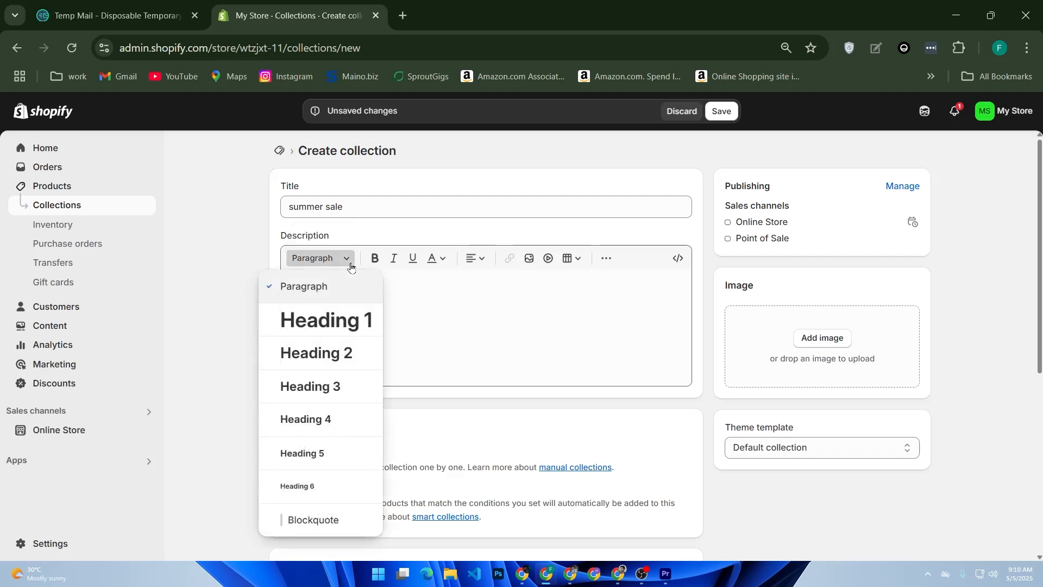
left_click(349, 265)
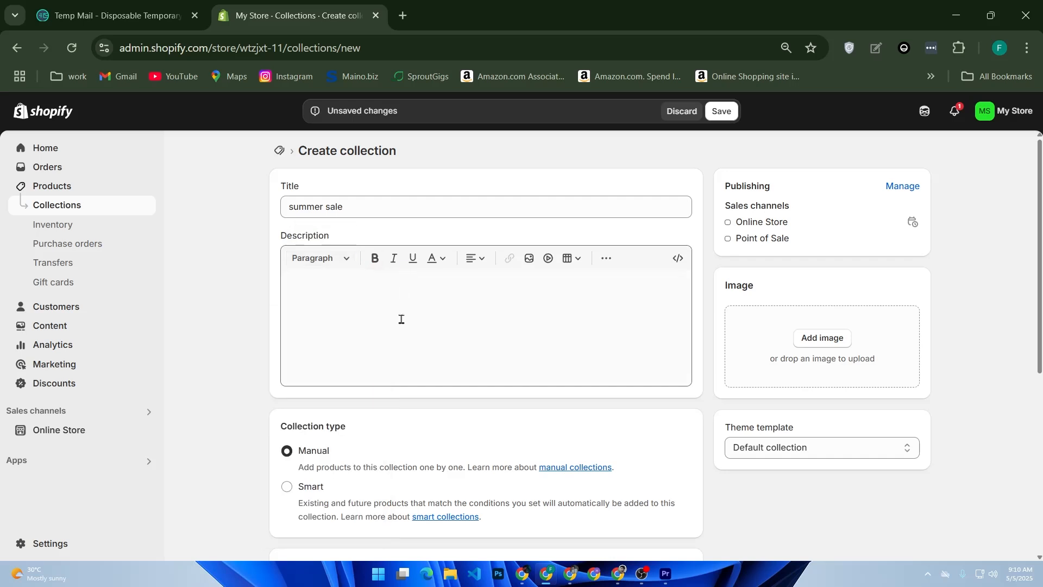
left_click(348, 263)
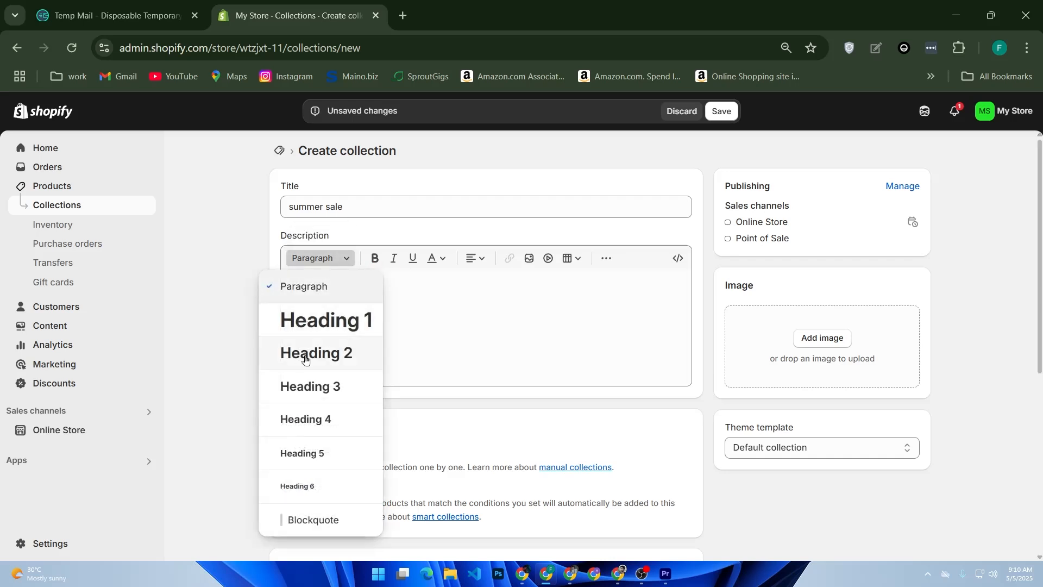
left_click(451, 327)
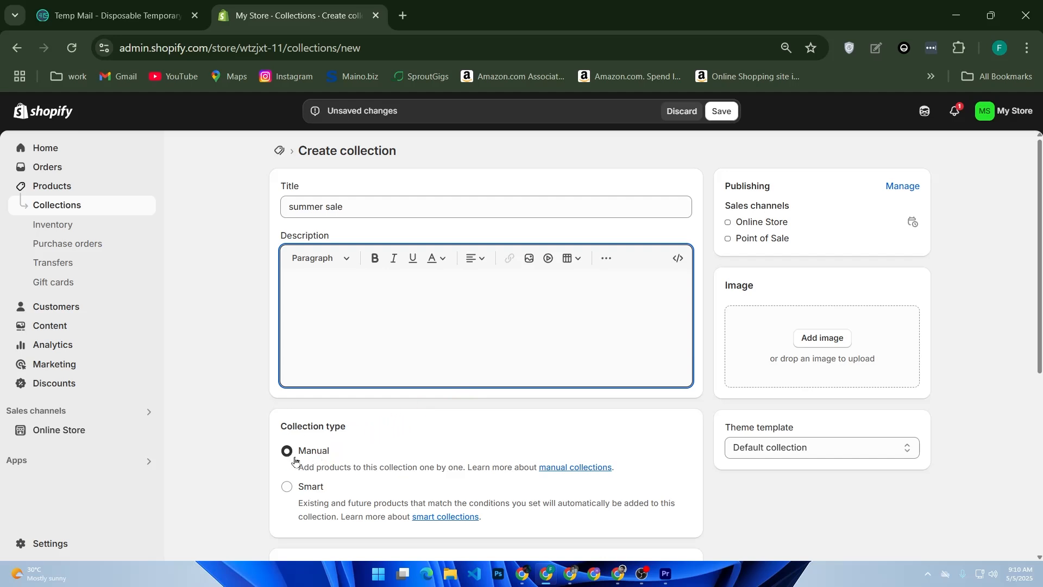
Step: Review the collection type, products and search engine listing sections, and open the help article on manual collections
scroll(395, 455, "down", 2)
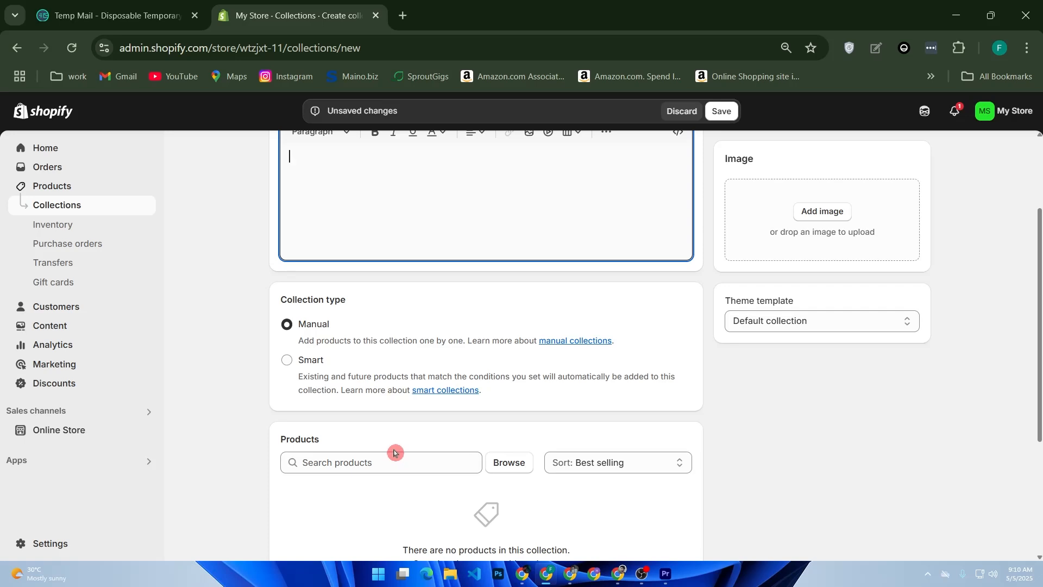
scroll(394, 452, "down", 4)
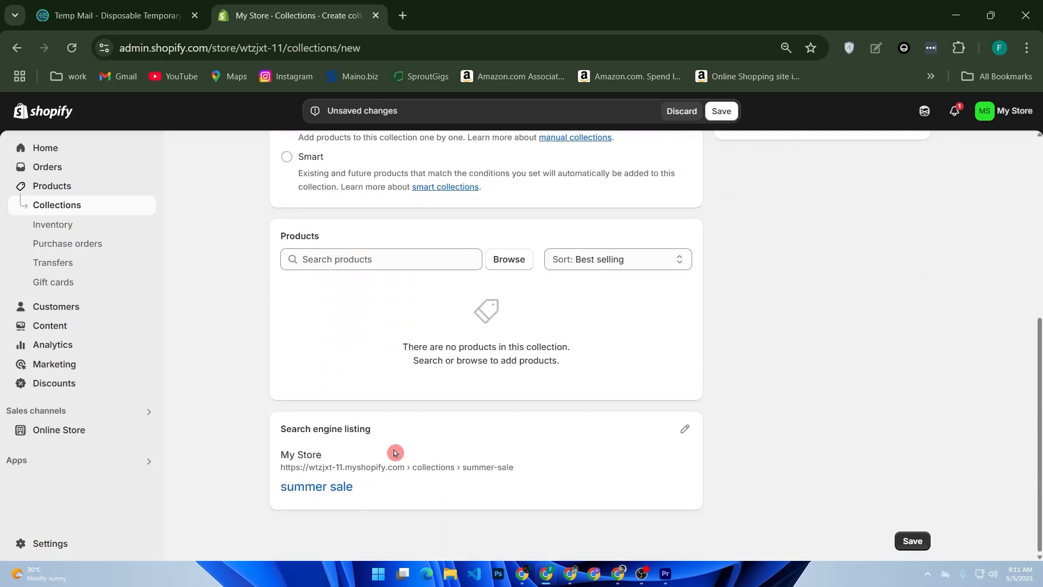
scroll(394, 452, "up", 2)
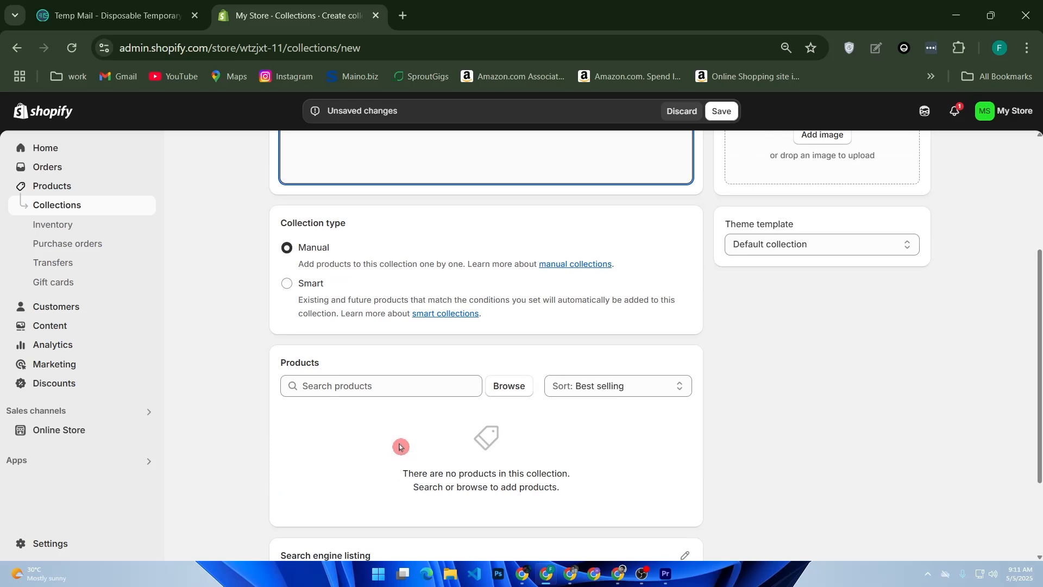
left_click(601, 264)
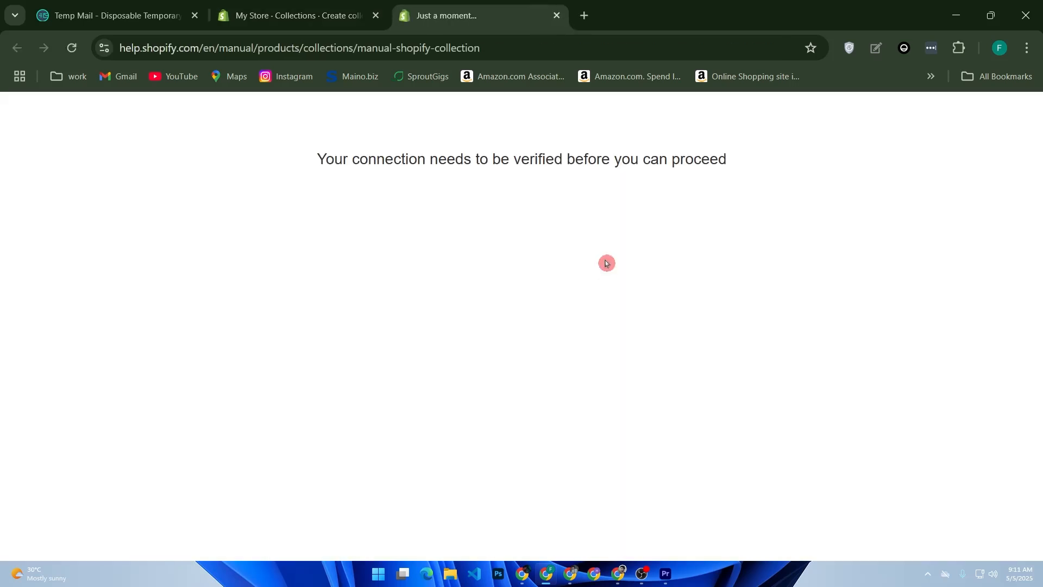
left_click(364, 27)
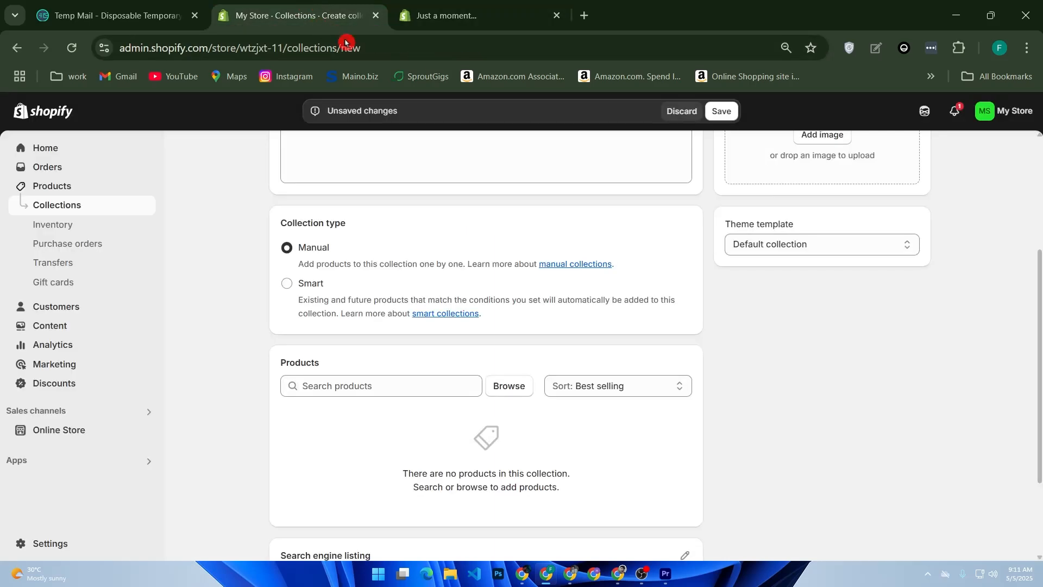
Step: Save the new summer sale collection
scroll(642, 299, "up", 3)
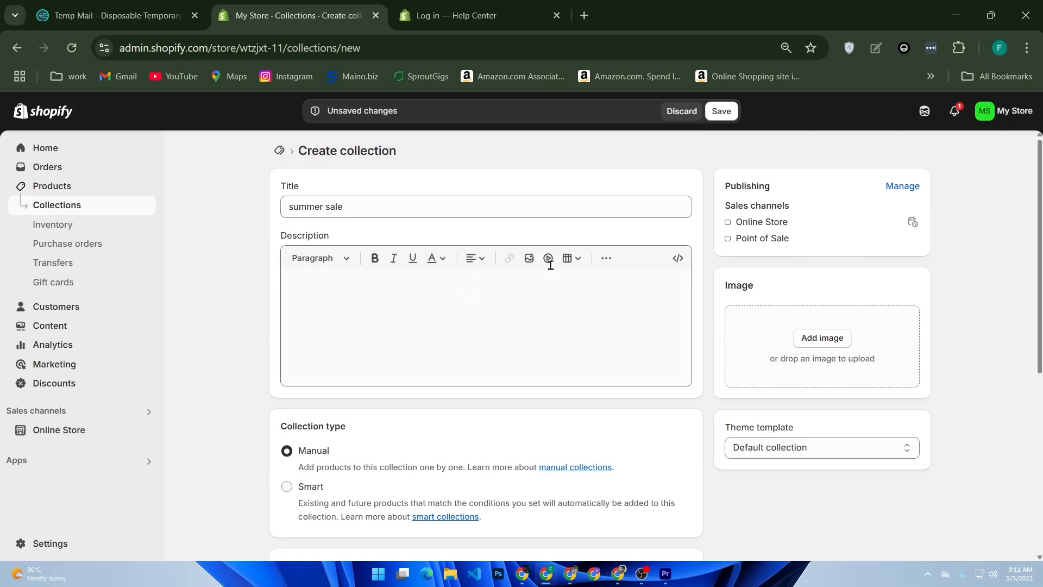
left_click(724, 111)
Step: Try to continue to the Help Center with the existing Shopify account, and close the help page
left_click(491, 15)
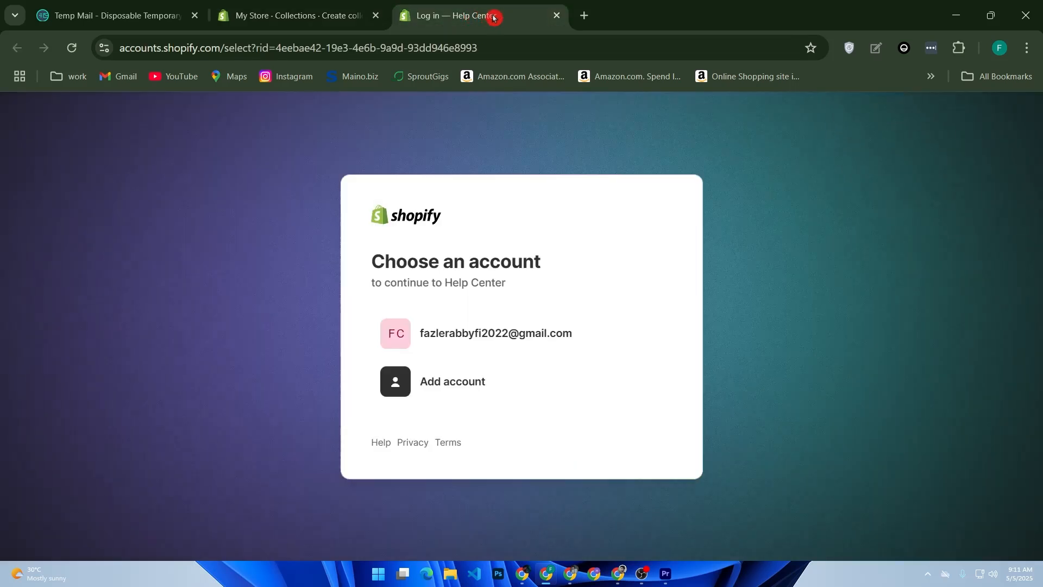
left_click(496, 328)
left_click(293, 16)
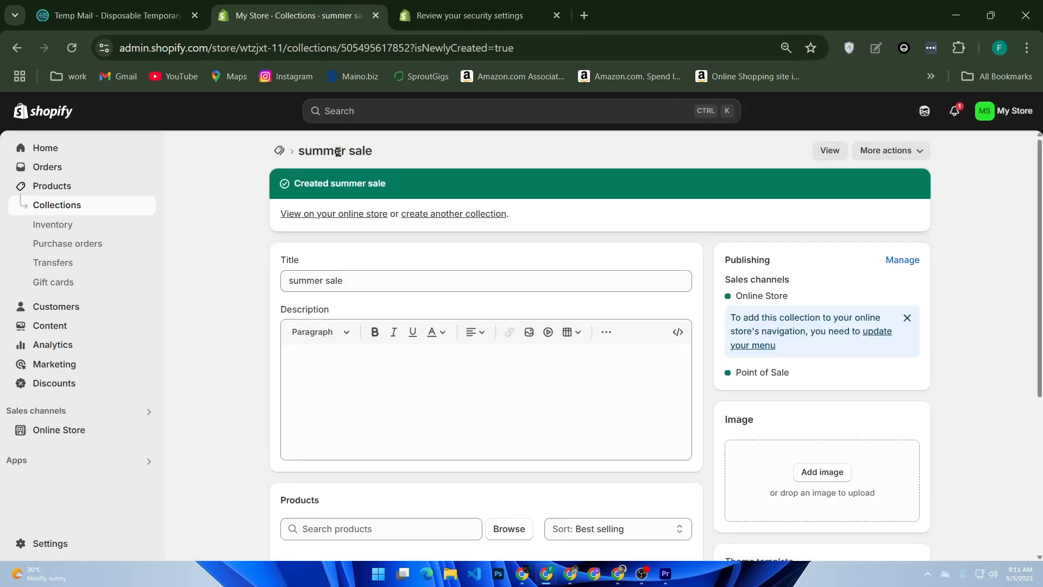
left_click(433, 8)
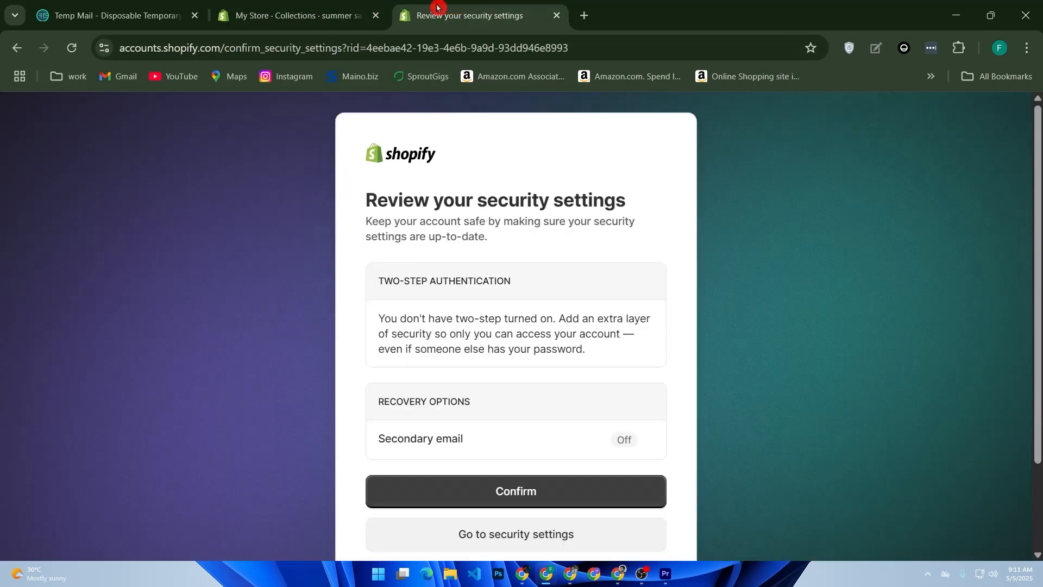
left_click(342, 8)
left_click(556, 15)
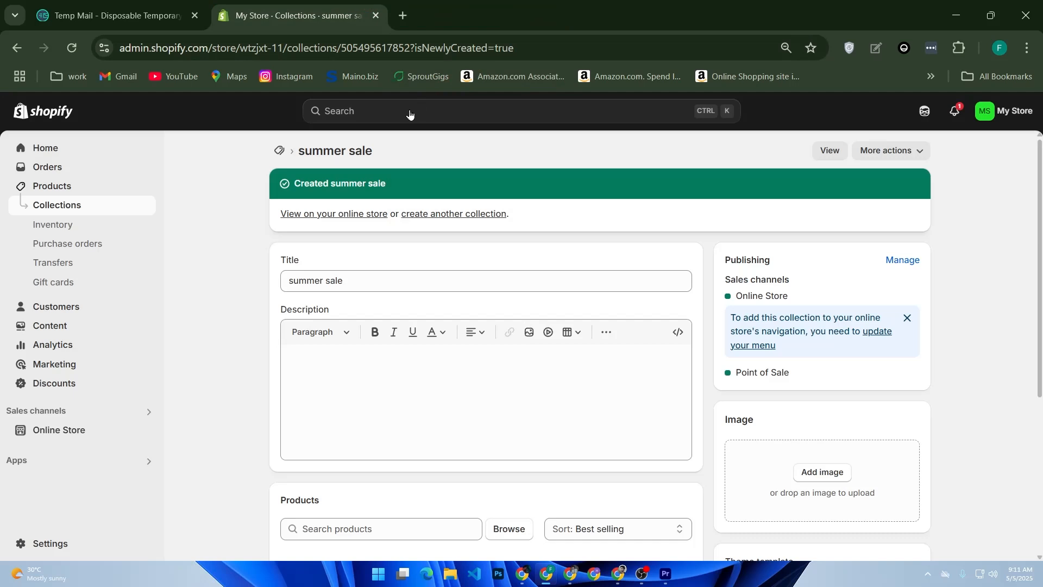
Step: Add the Printed t-shirt product to the summer sale collection and return to the collections list
left_click(422, 140)
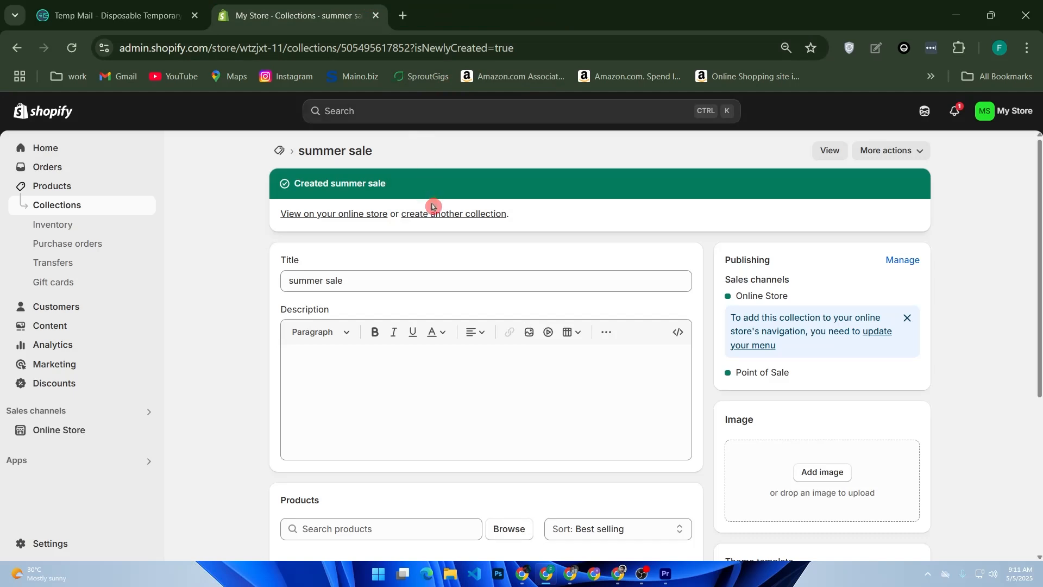
scroll(433, 207, "down", 5)
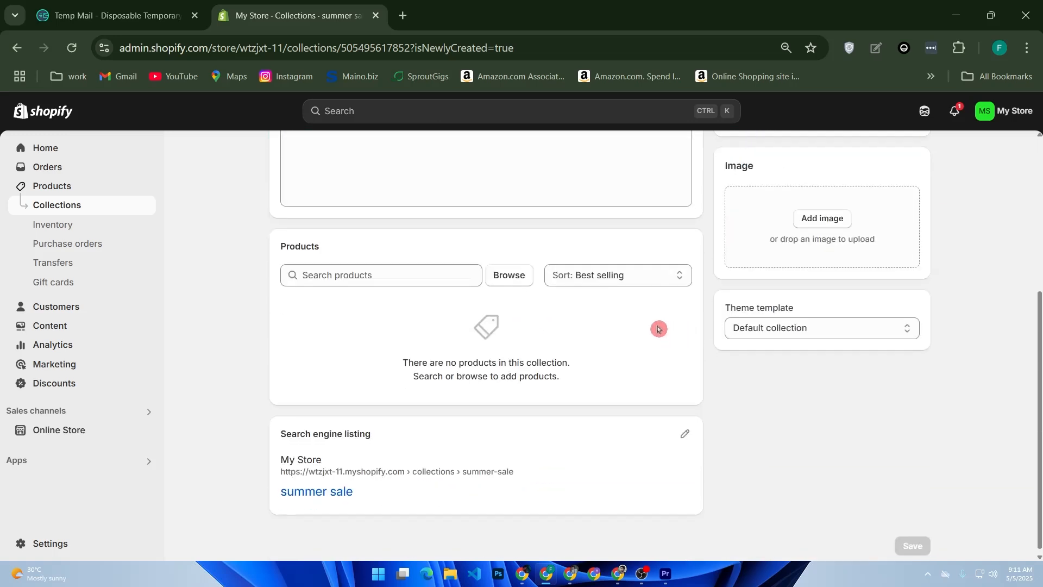
left_click(513, 276)
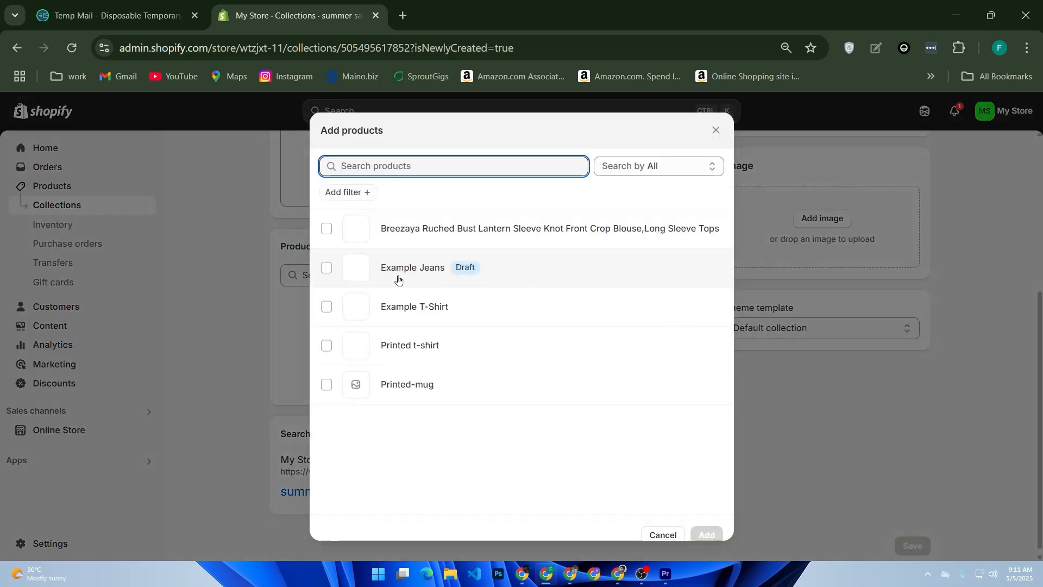
left_click(435, 344)
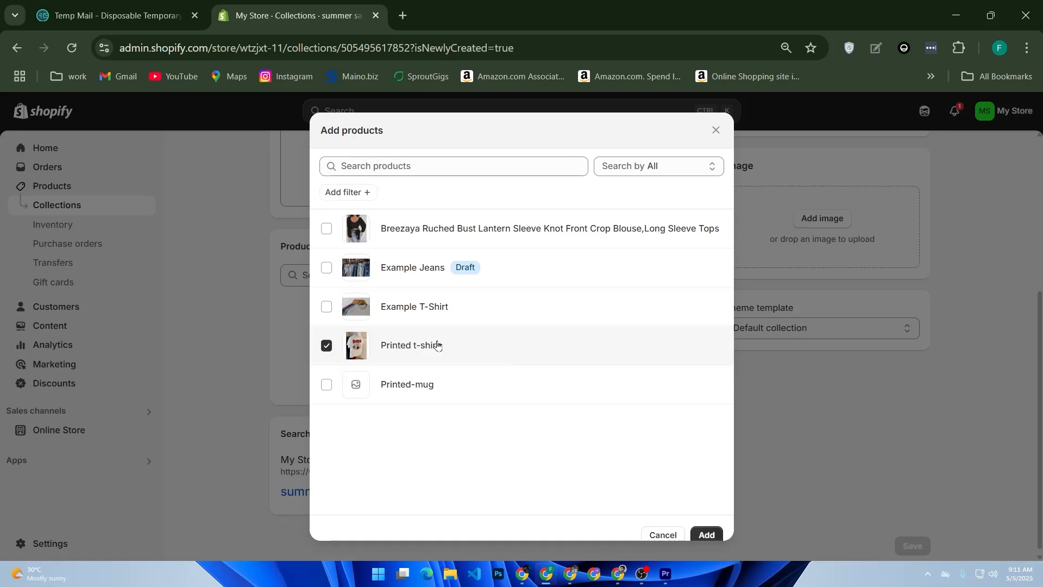
left_click(690, 528)
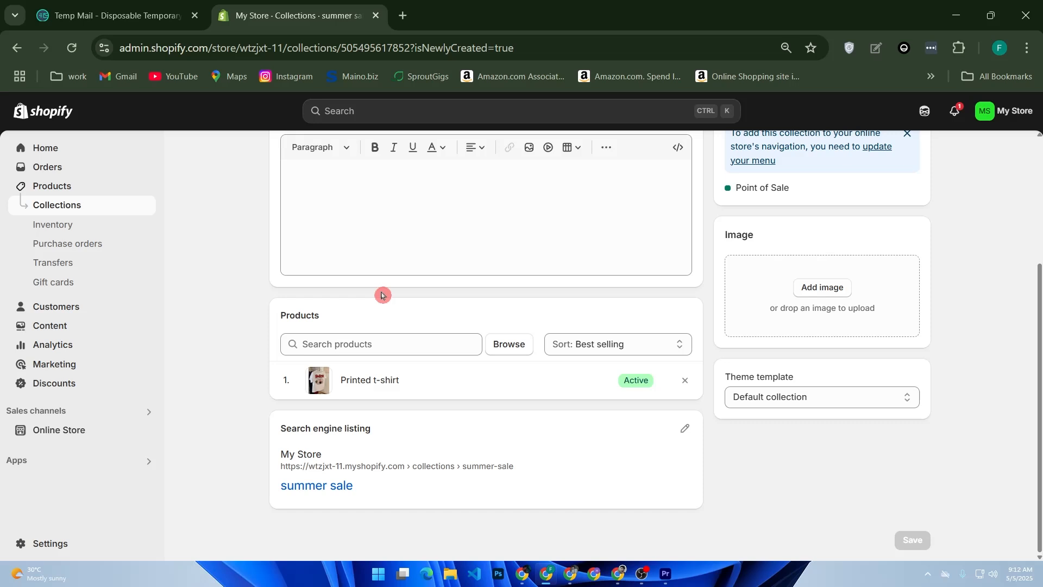
left_click(106, 209)
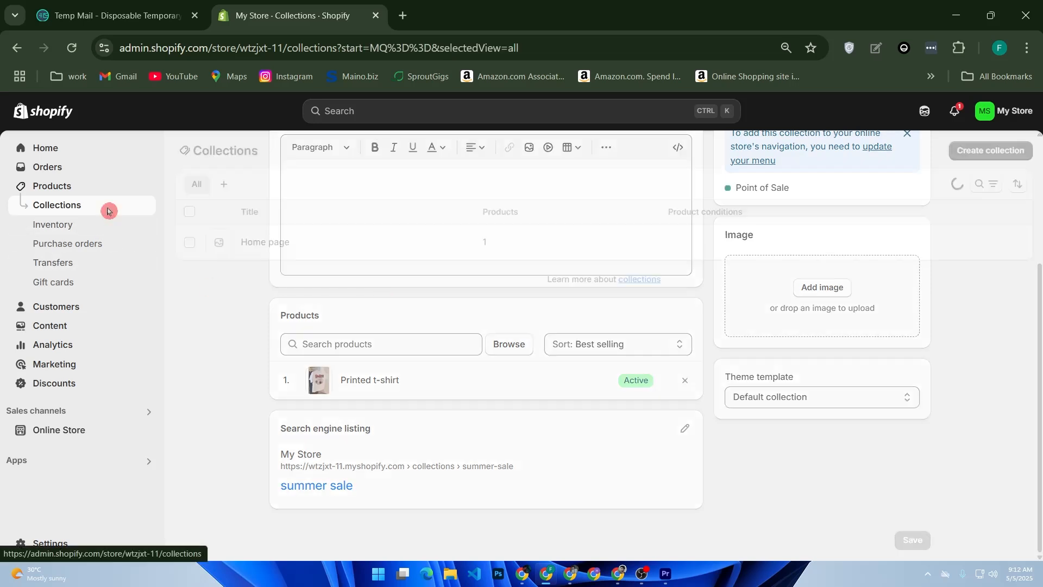
Step: Start a new collection titled "Under $50" and make it a smart collection
left_click(979, 154)
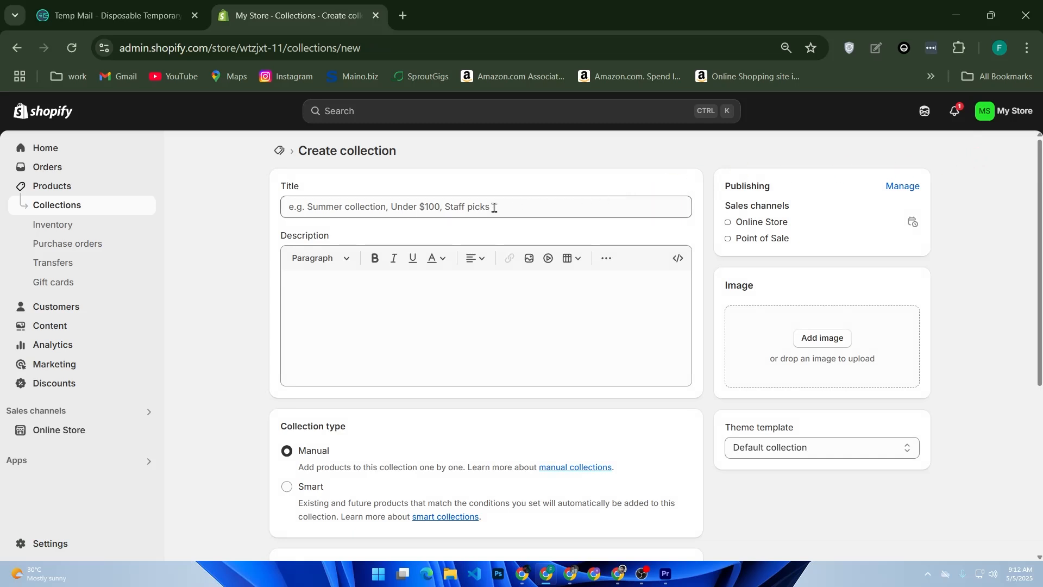
left_click(435, 208)
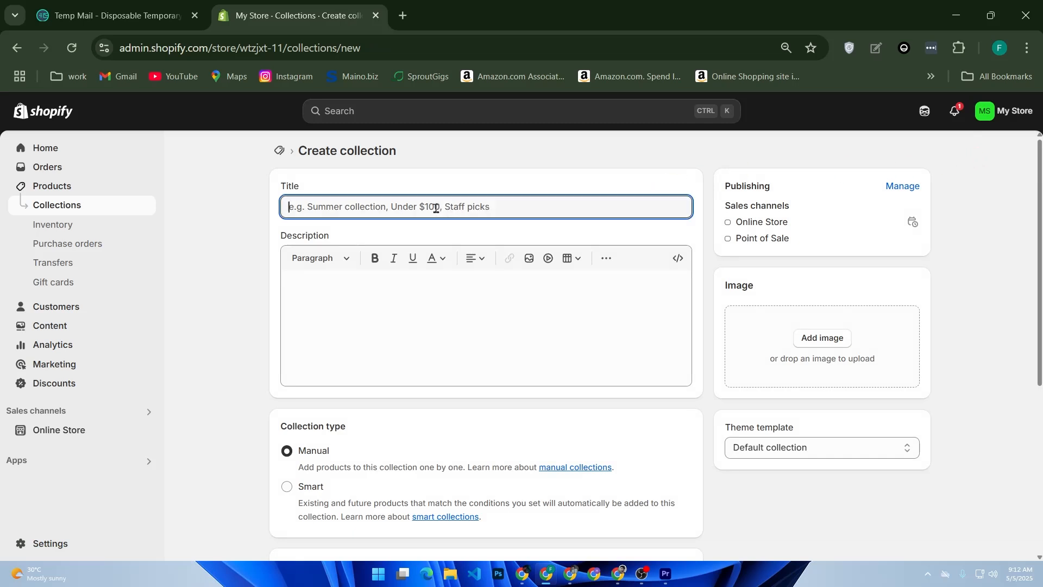
type("Under ")
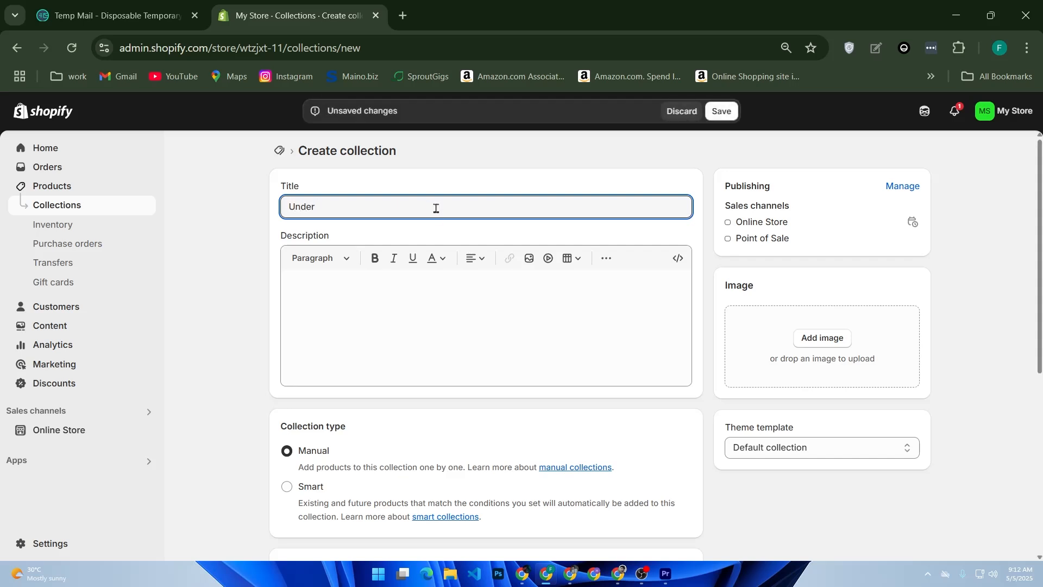
type("$50")
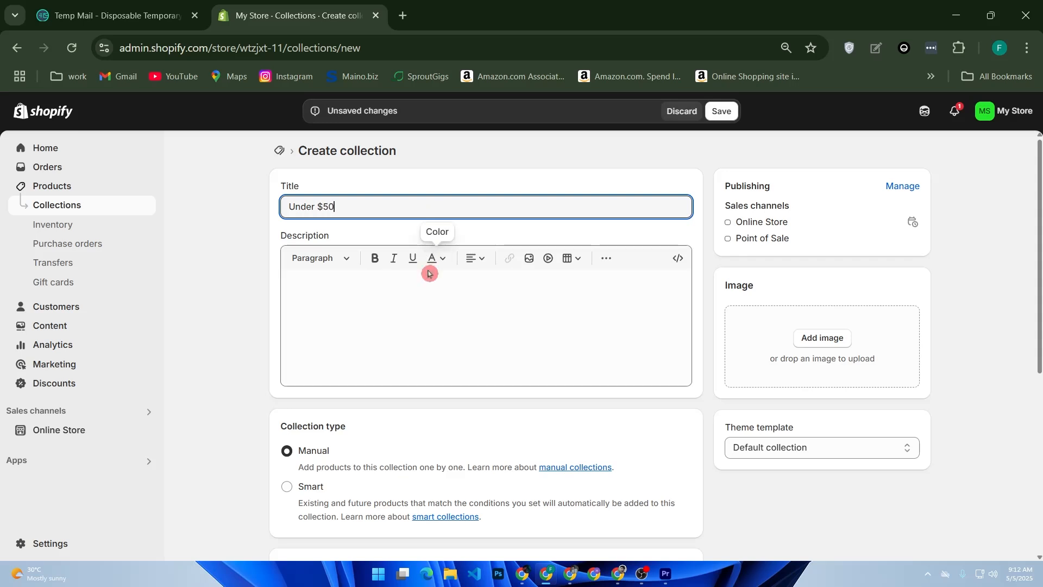
left_click(384, 316)
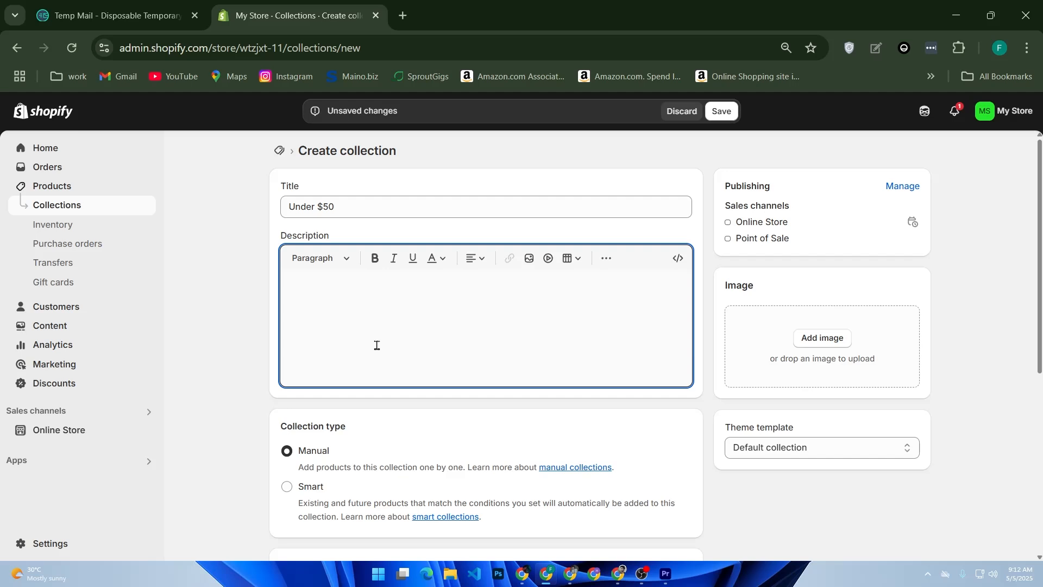
left_click(313, 490)
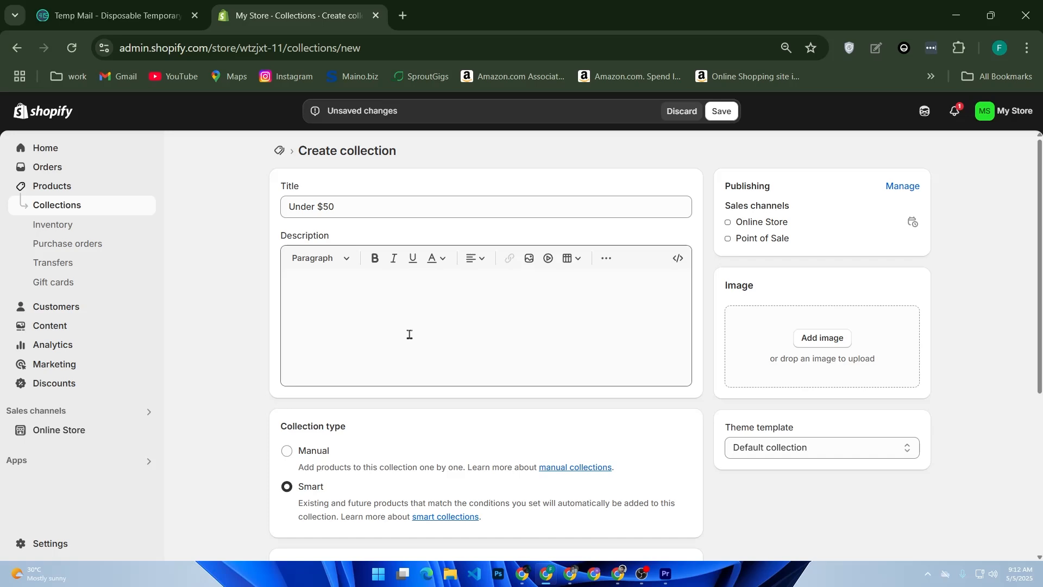
Step: Set the collection's condition so that the product tag is equal to "Man", with all conditions required to match
scroll(410, 335, "down", 5)
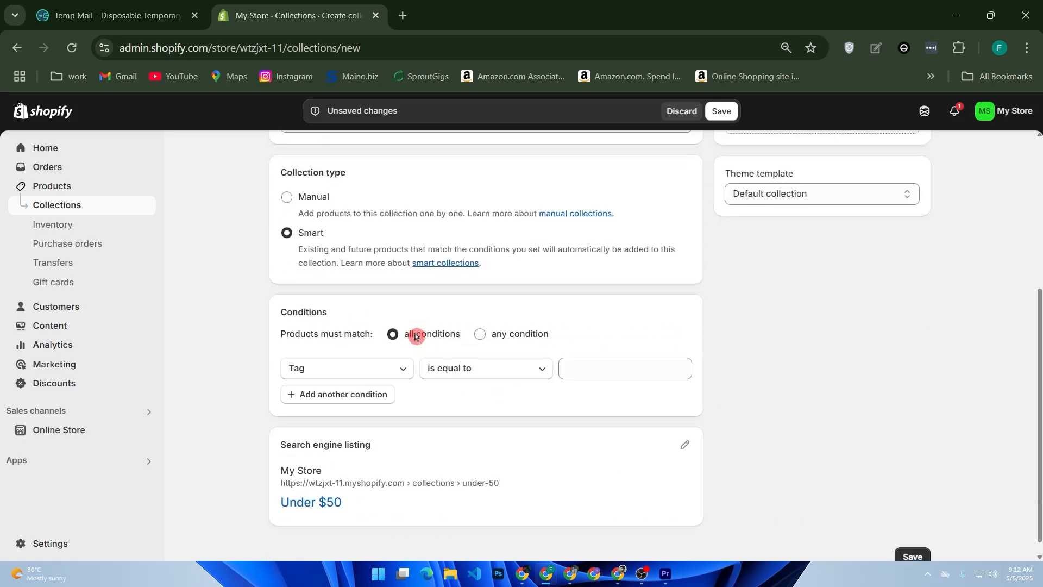
left_click(369, 375)
left_click(370, 376)
left_click(446, 376)
left_click(656, 372)
key("u")
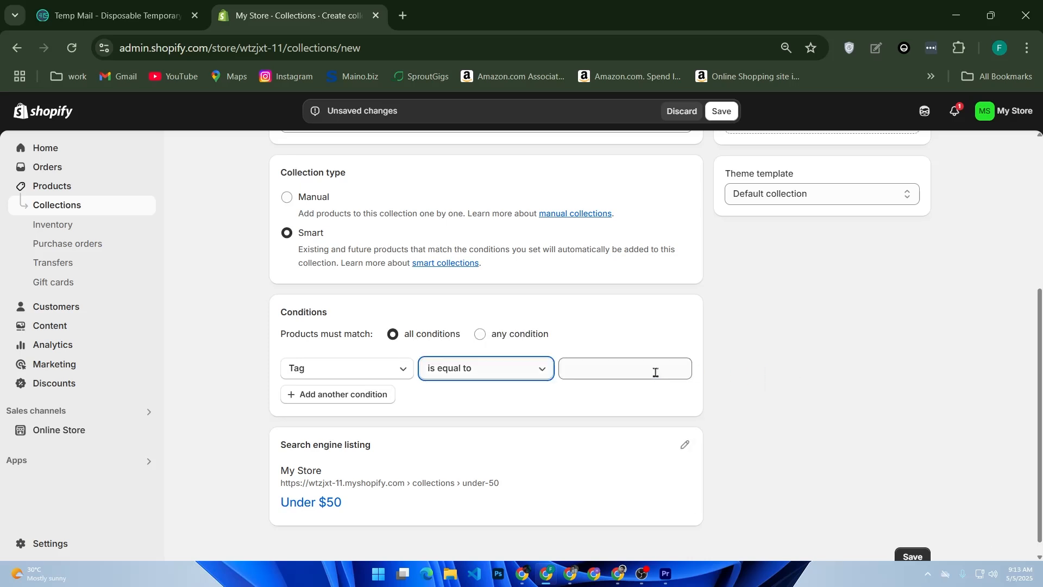
left_click(656, 372)
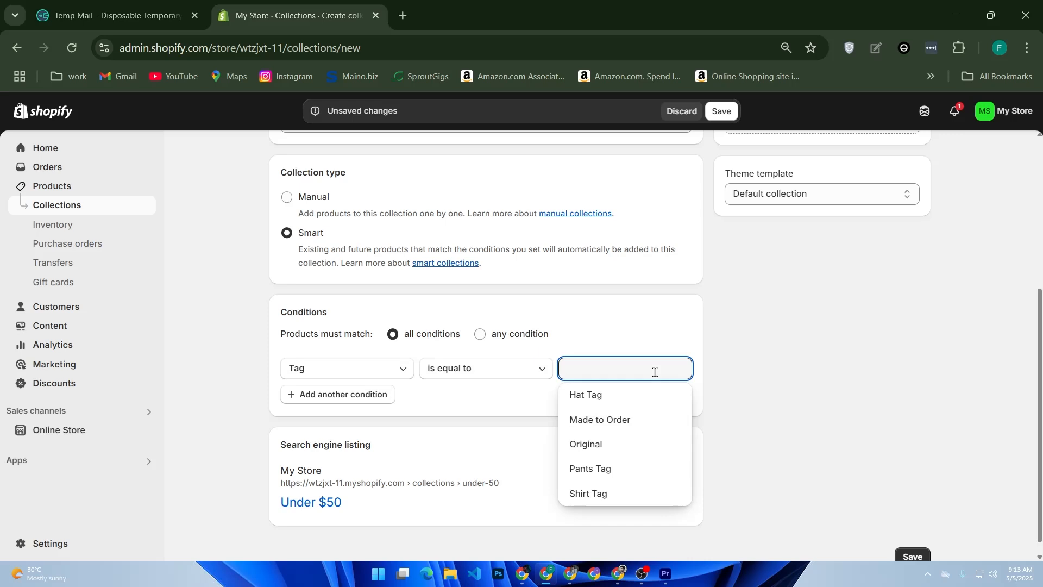
type("M")
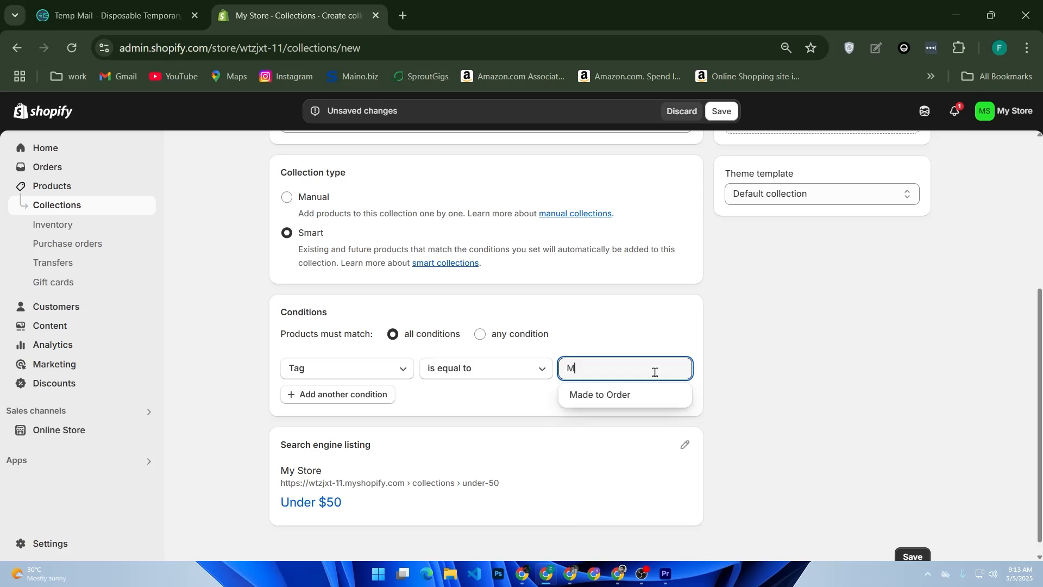
type("an")
left_click(538, 432)
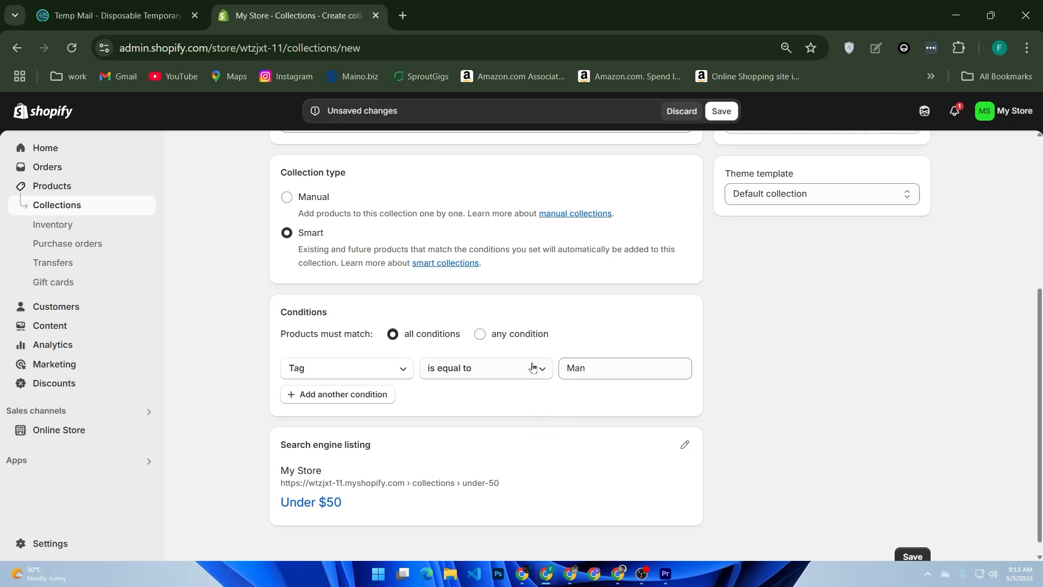
Step: Check the available condition fields without changing the Tag condition, and save the Under $50 collection
left_click(362, 367)
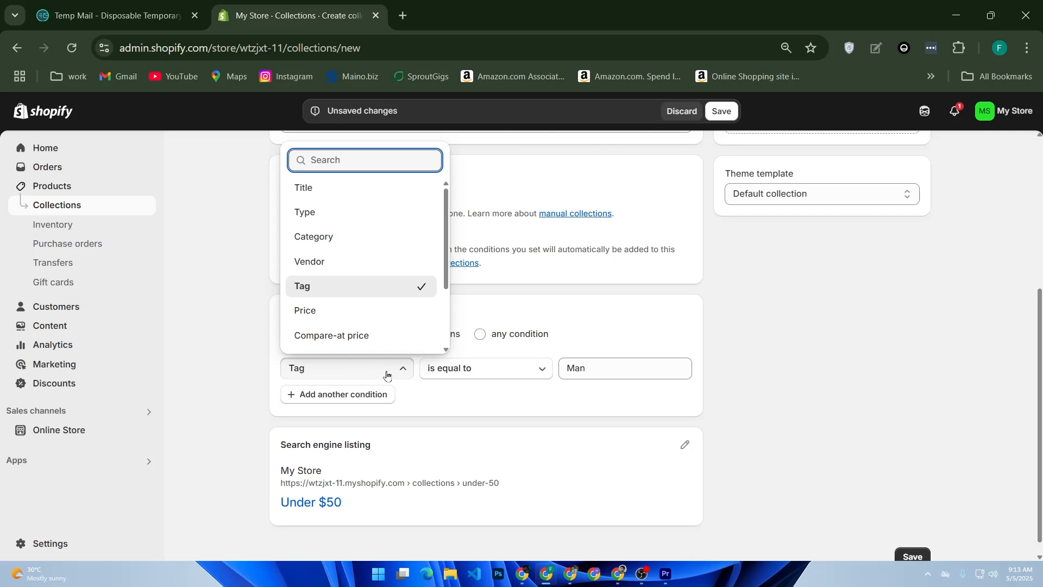
left_click(633, 441)
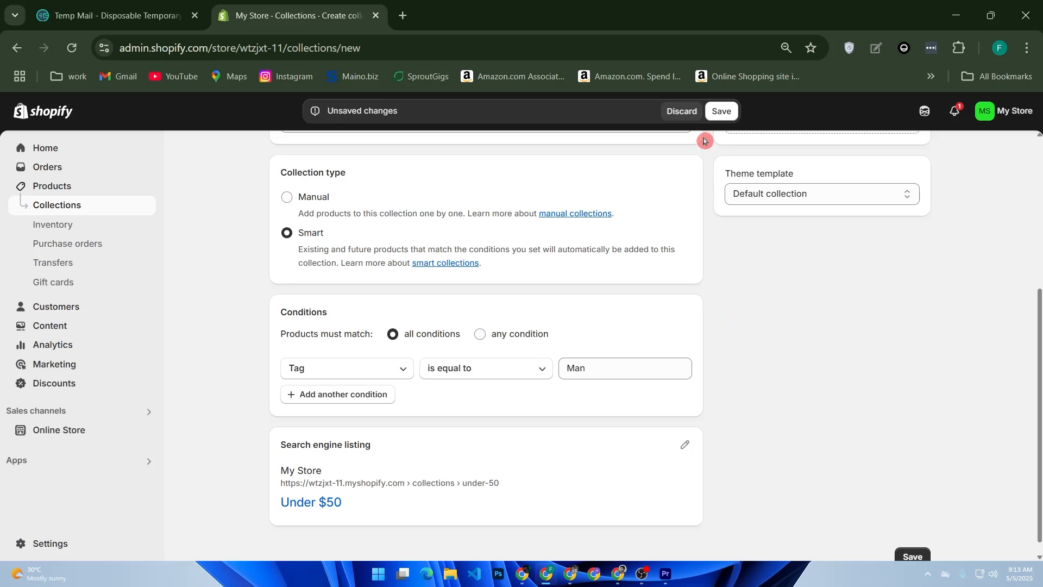
left_click(727, 111)
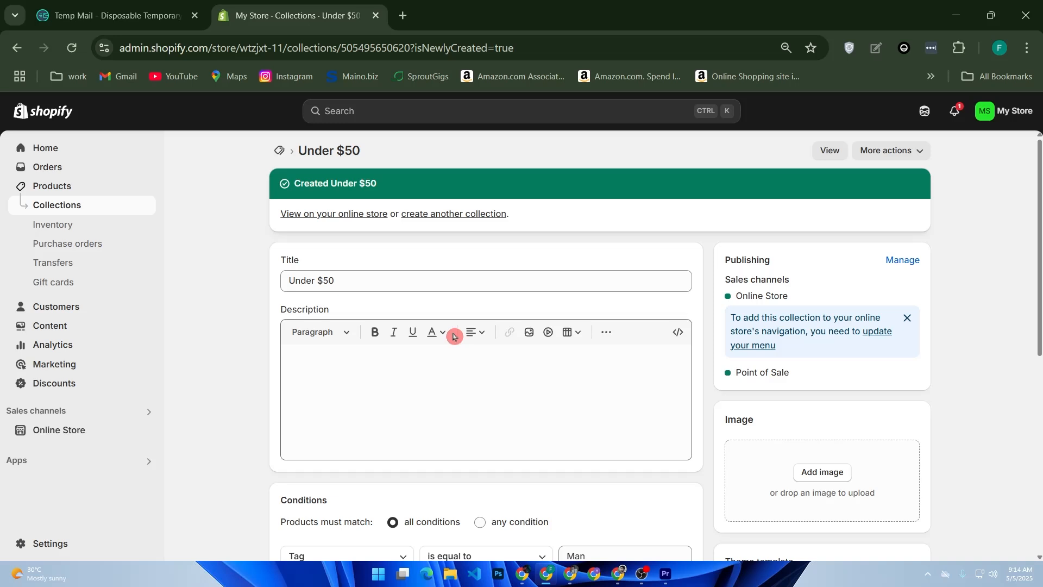
Step: Open the Online Store themes page, and search Google for "shopify navigation" in a new browser tab
left_click(70, 430)
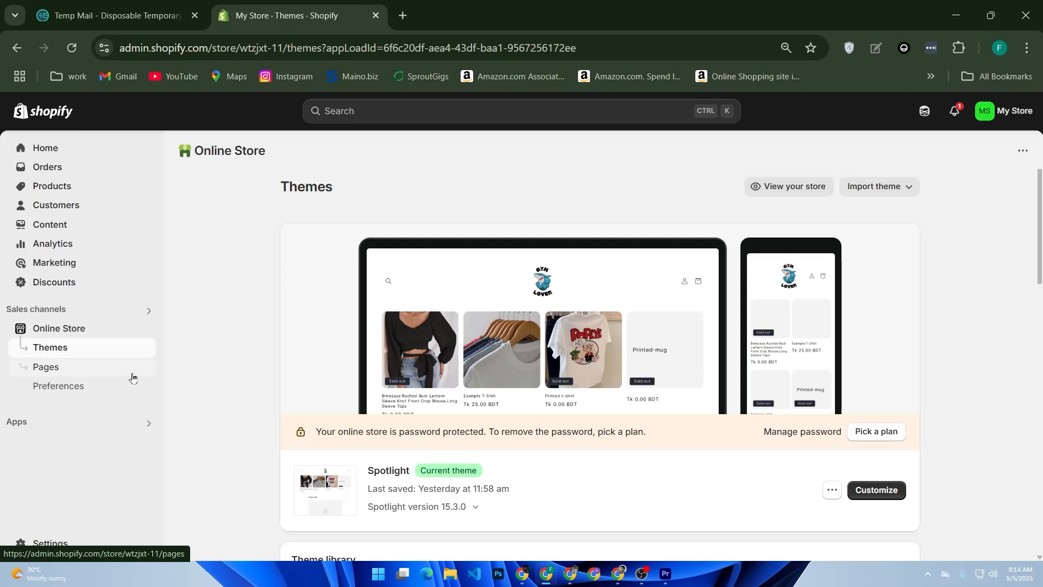
left_click(402, 15)
left_click_drag(416, 120, 424, 327)
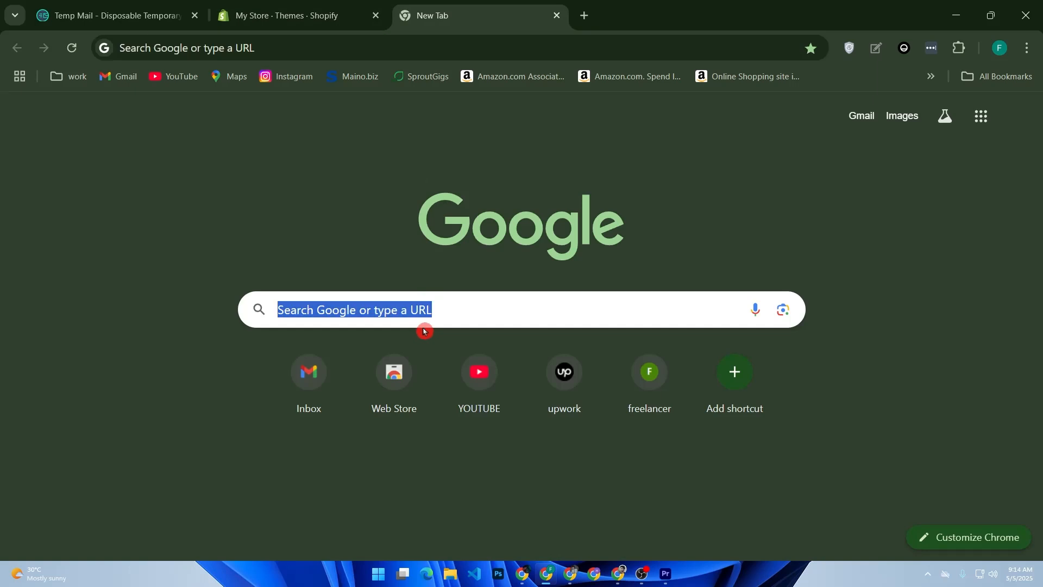
left_click(423, 325)
type("shop")
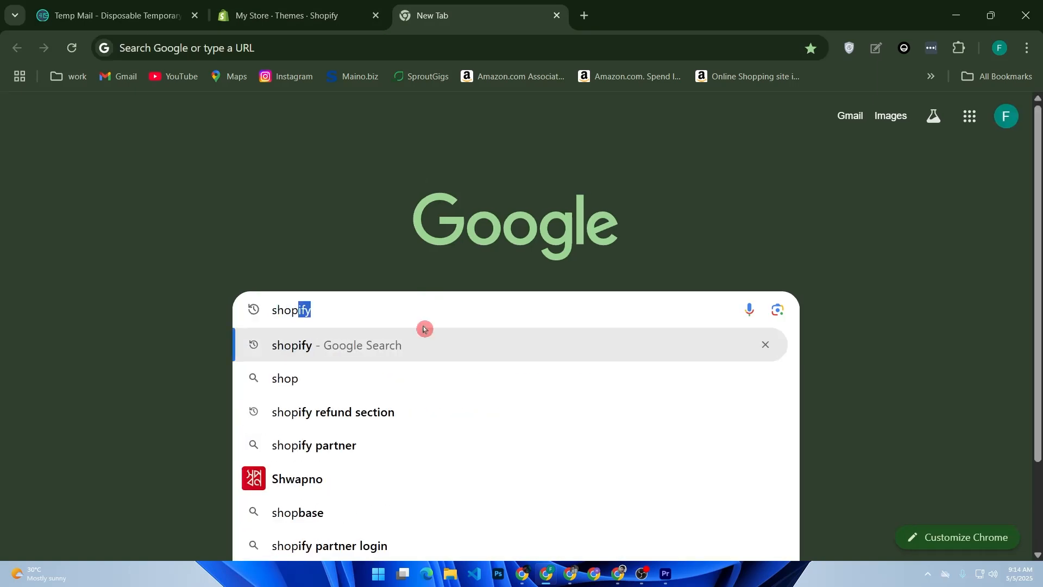
type("ify navi")
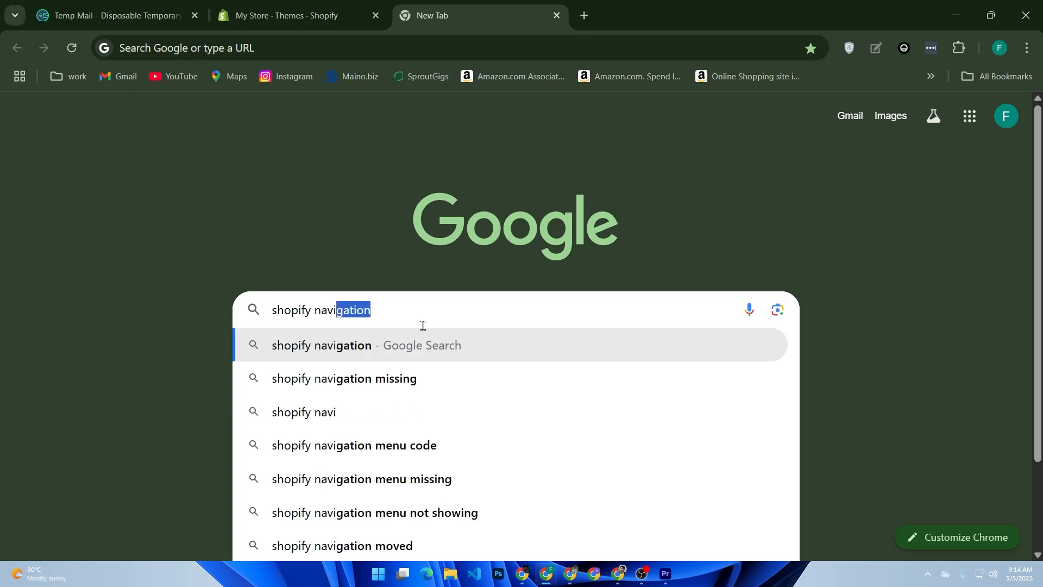
key("Return")
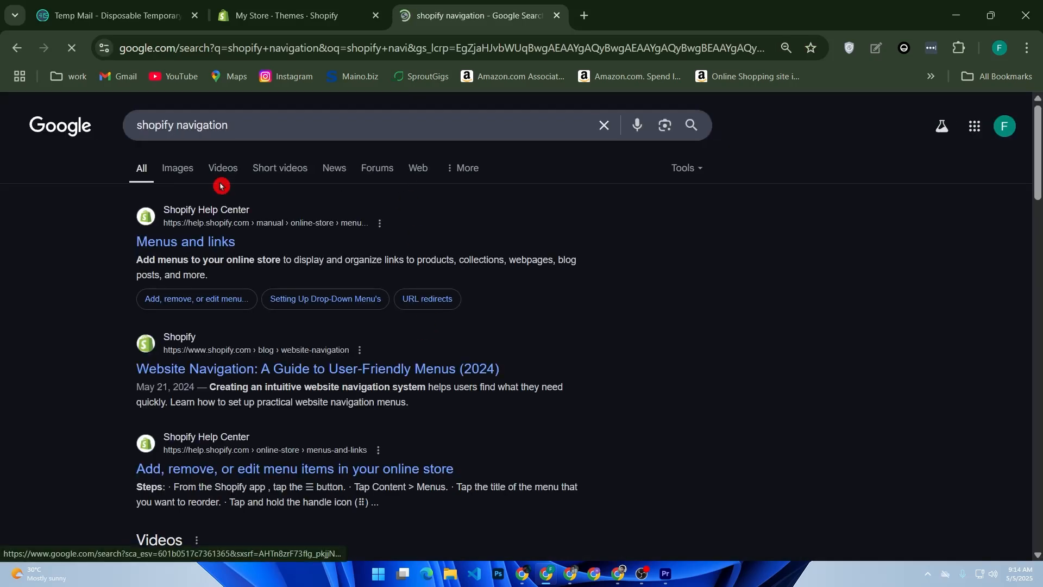
Step: Find the ConvertOut picture of the Shopify Navigation page among the image results and open its source article
left_click(180, 174)
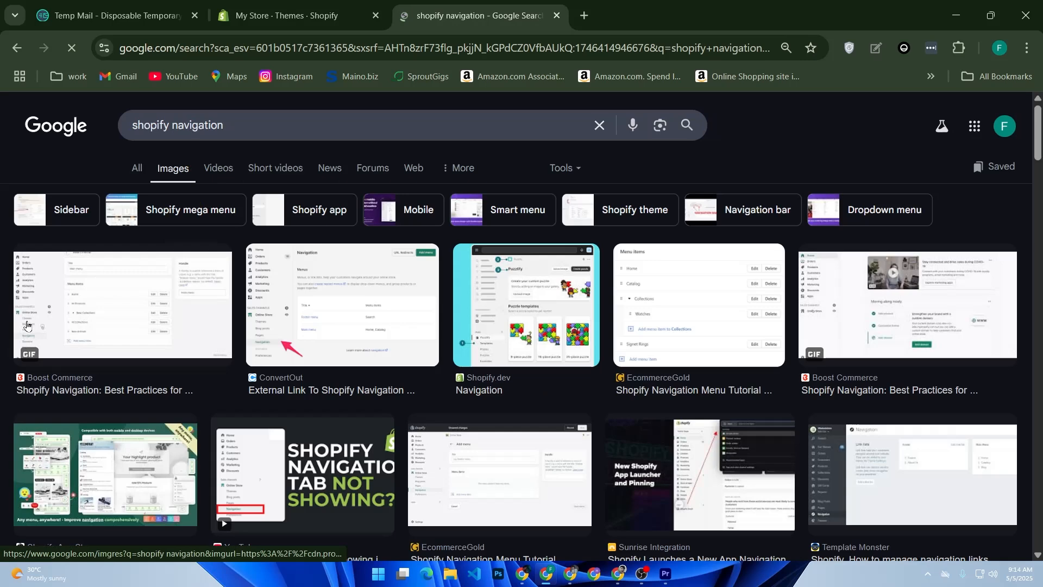
left_click(286, 304)
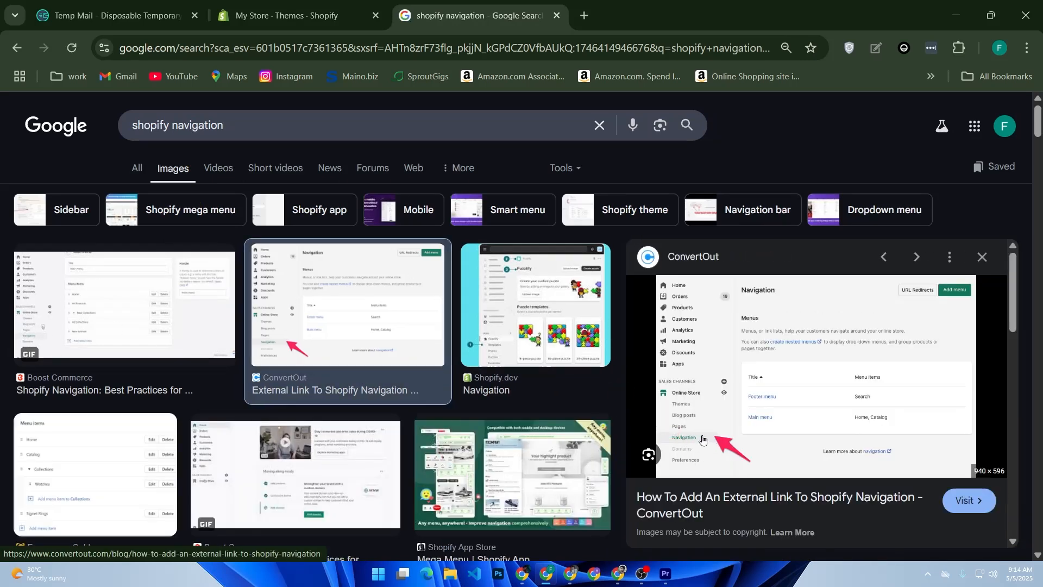
left_click(702, 439)
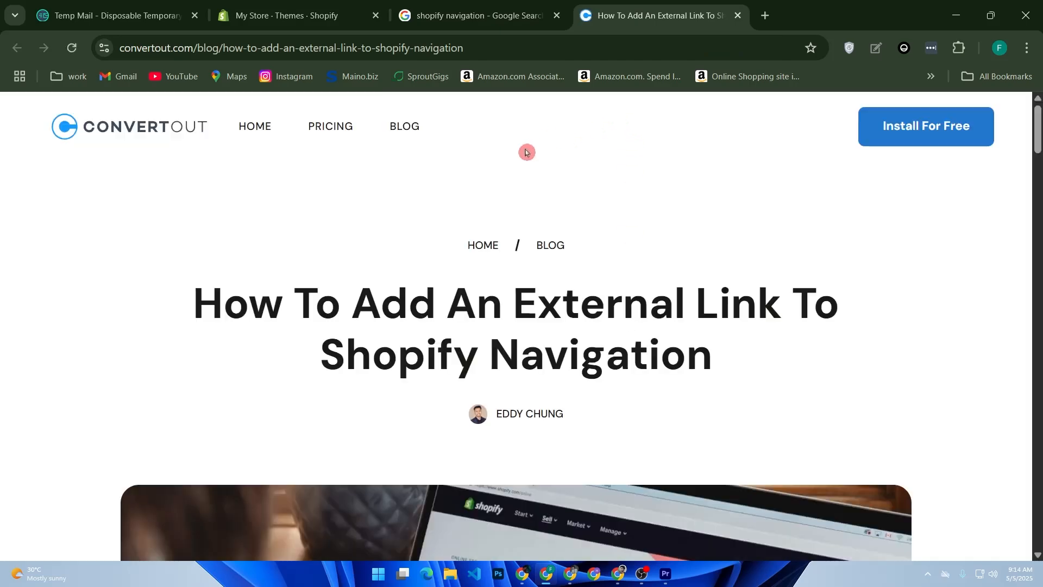
Step: Read through the article on adding an external link to Shopify navigation, examining the menu item instructions and the link error section
scroll(601, 296, "down", 15)
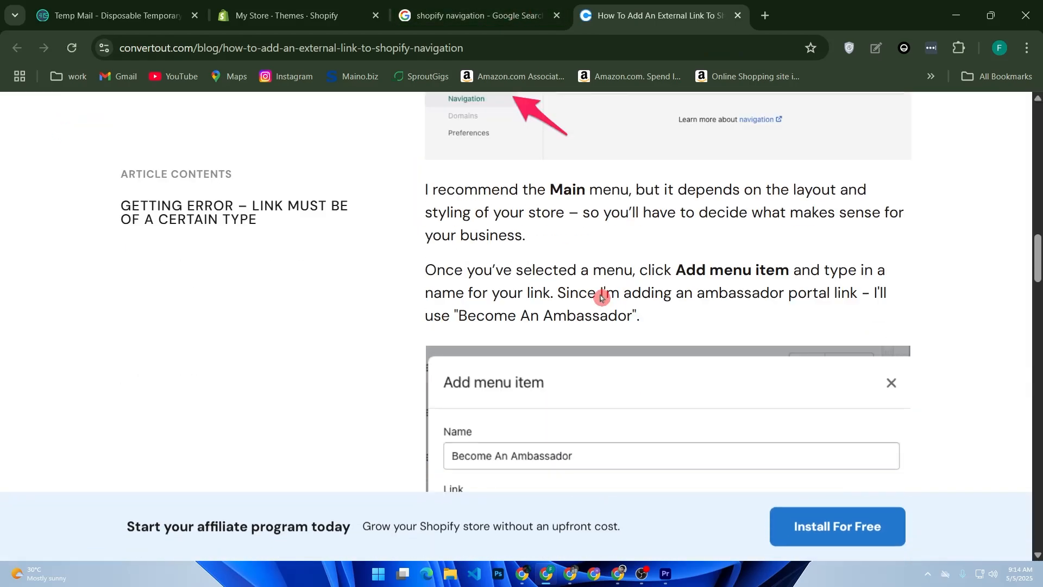
scroll(597, 299, "up", 5)
scroll(530, 389, "down", 5)
scroll(528, 390, "down", 2)
scroll(511, 390, "up", 2)
scroll(500, 380, "down", 10)
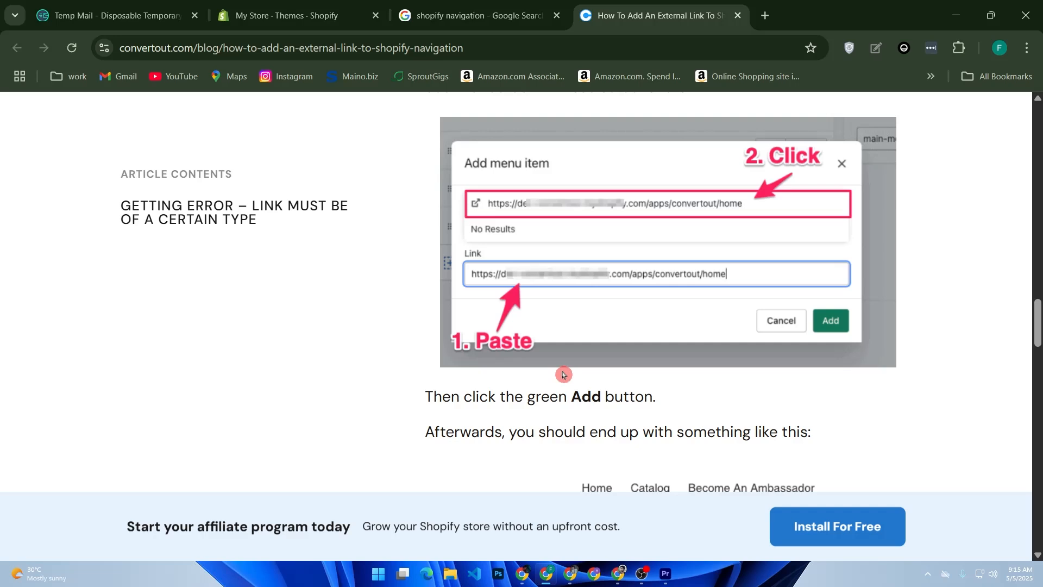
scroll(584, 361, "up", 6)
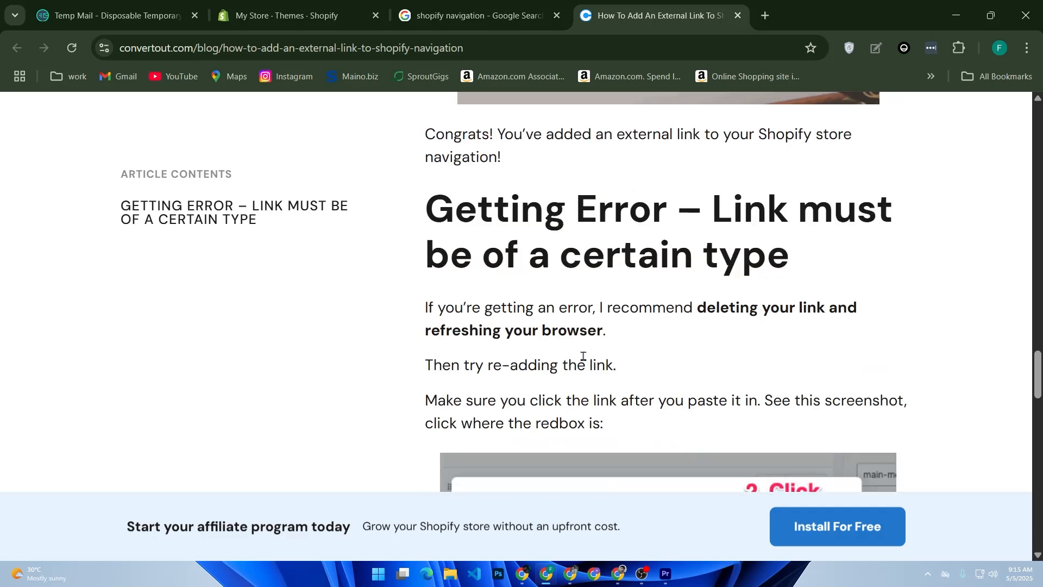
scroll(585, 359, "down", 5)
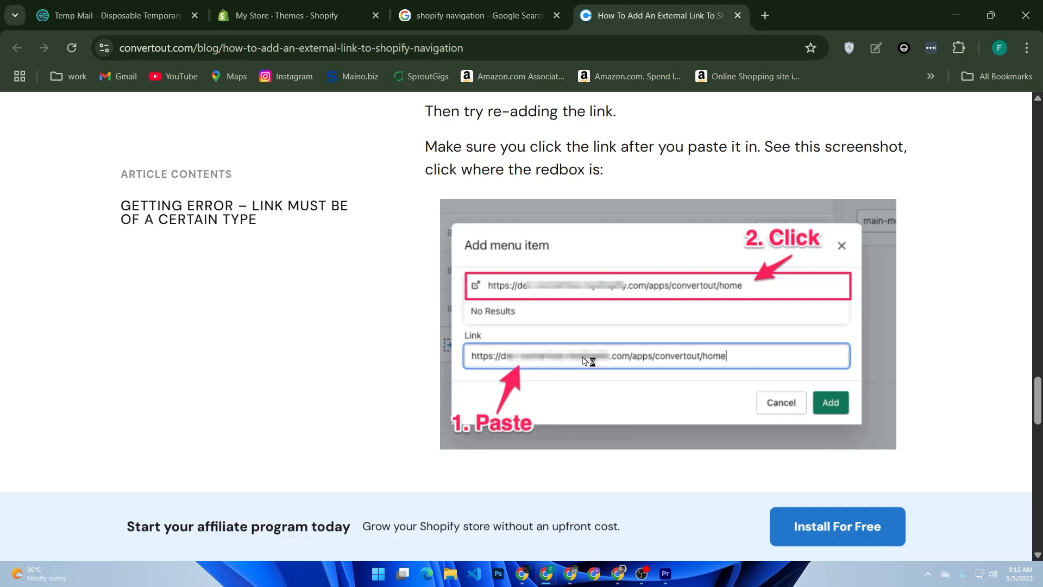
left_click(583, 360)
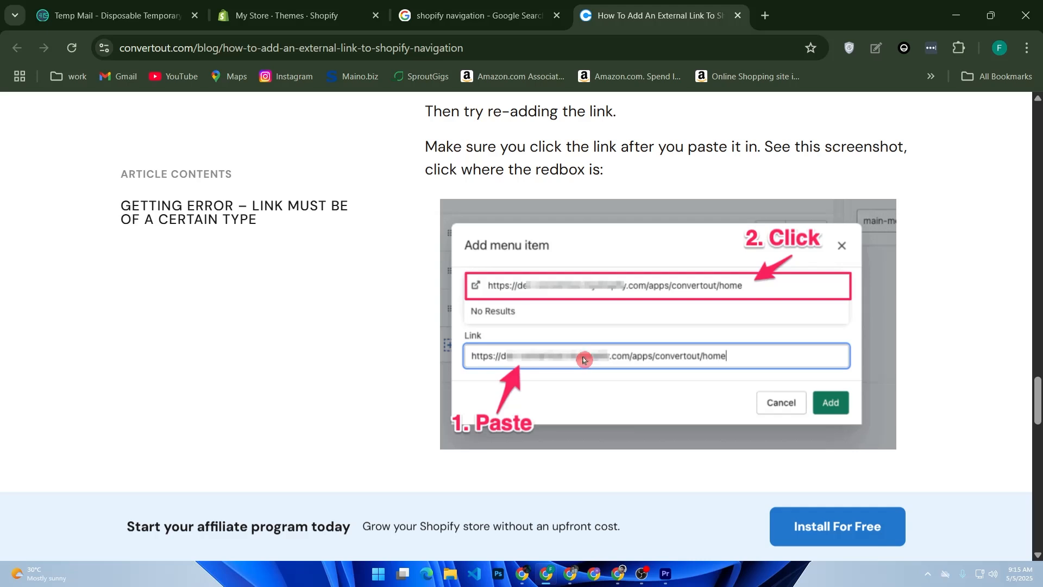